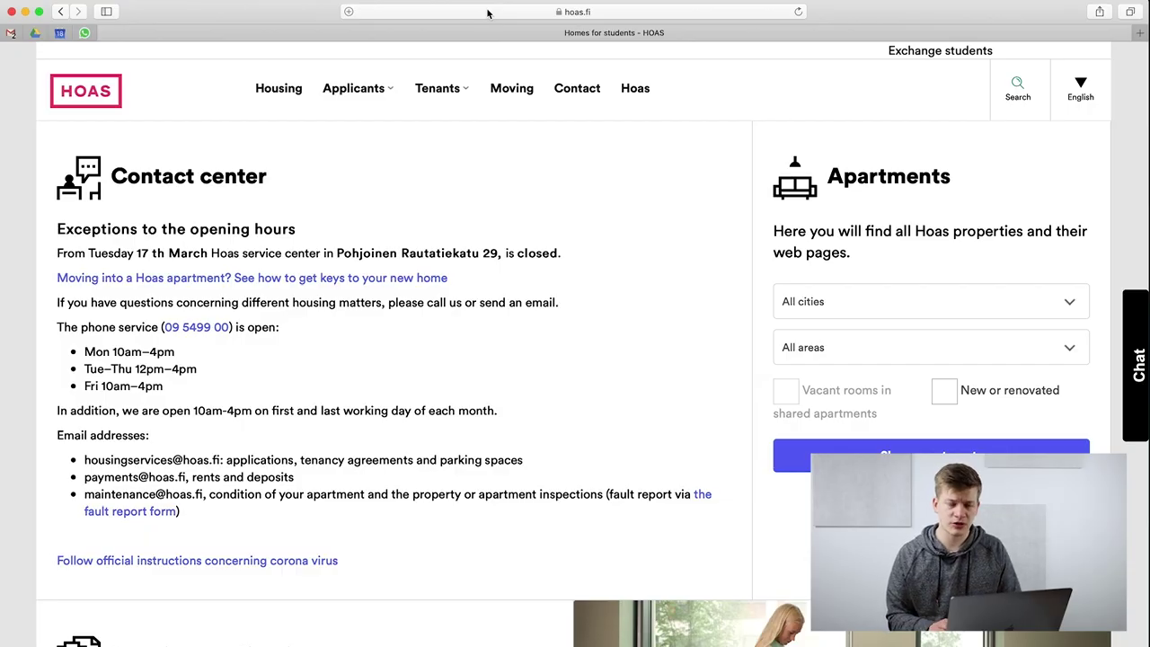
pyautogui.click(488, 12)
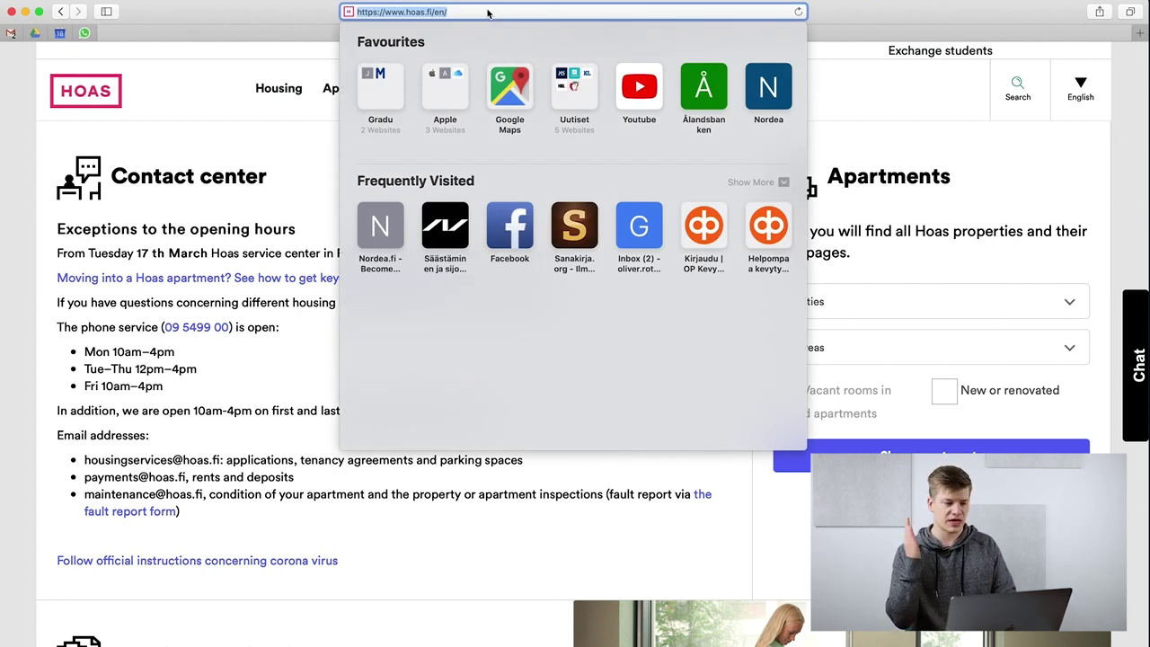
pyautogui.press('Return')
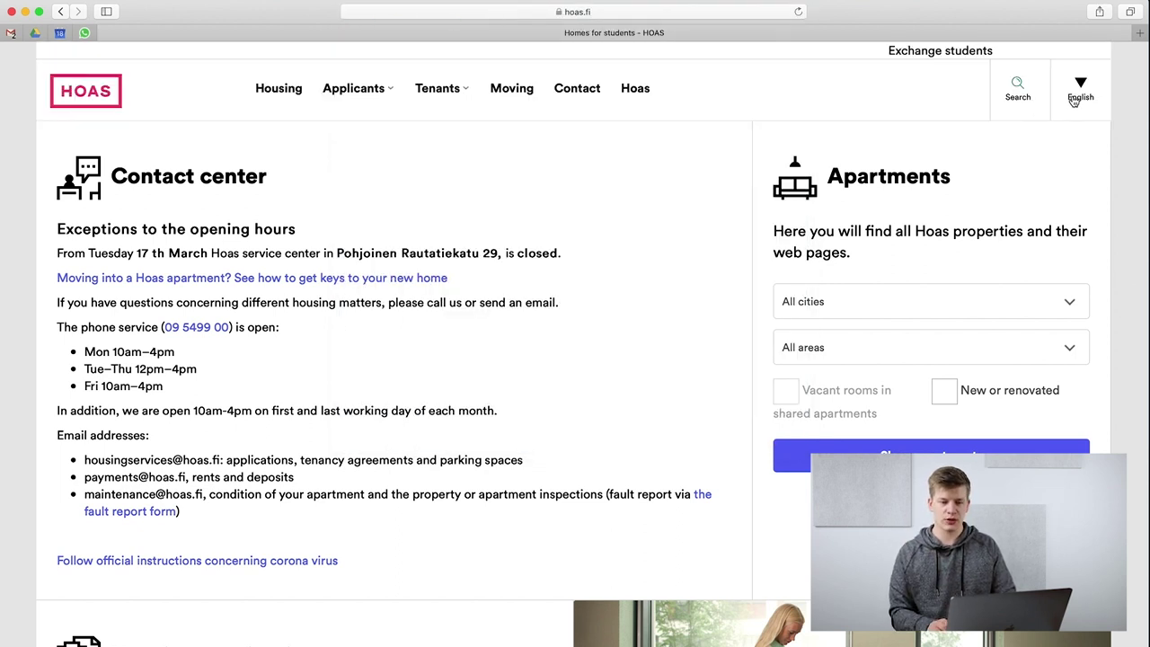
pyautogui.click(1075, 97)
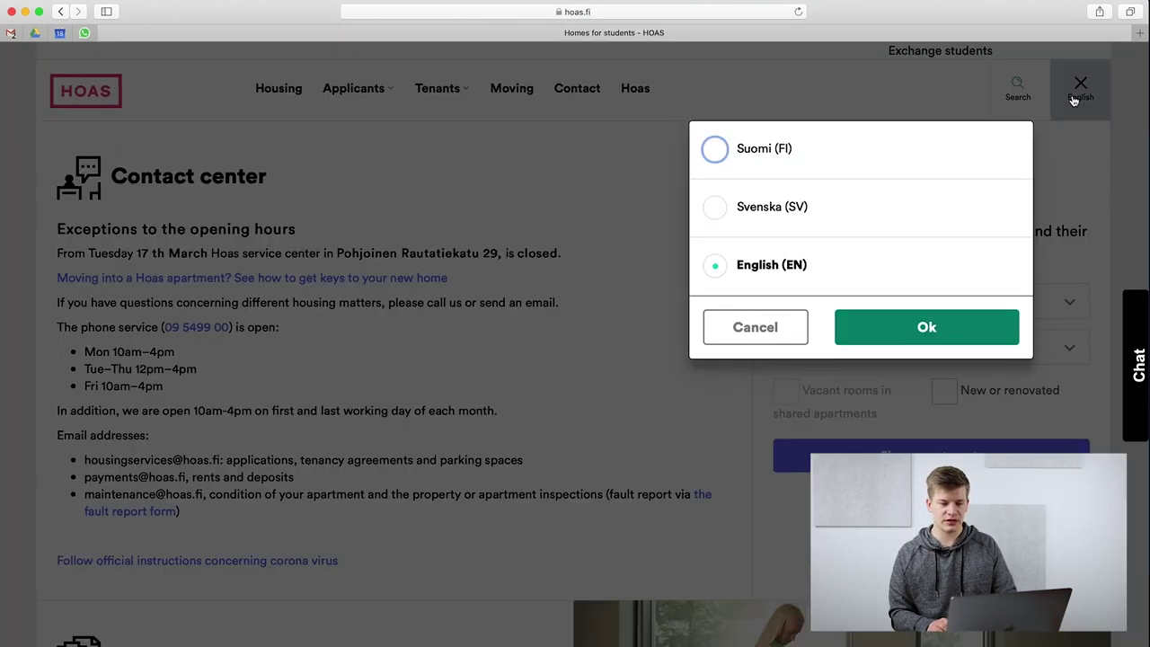
pyautogui.click(899, 320)
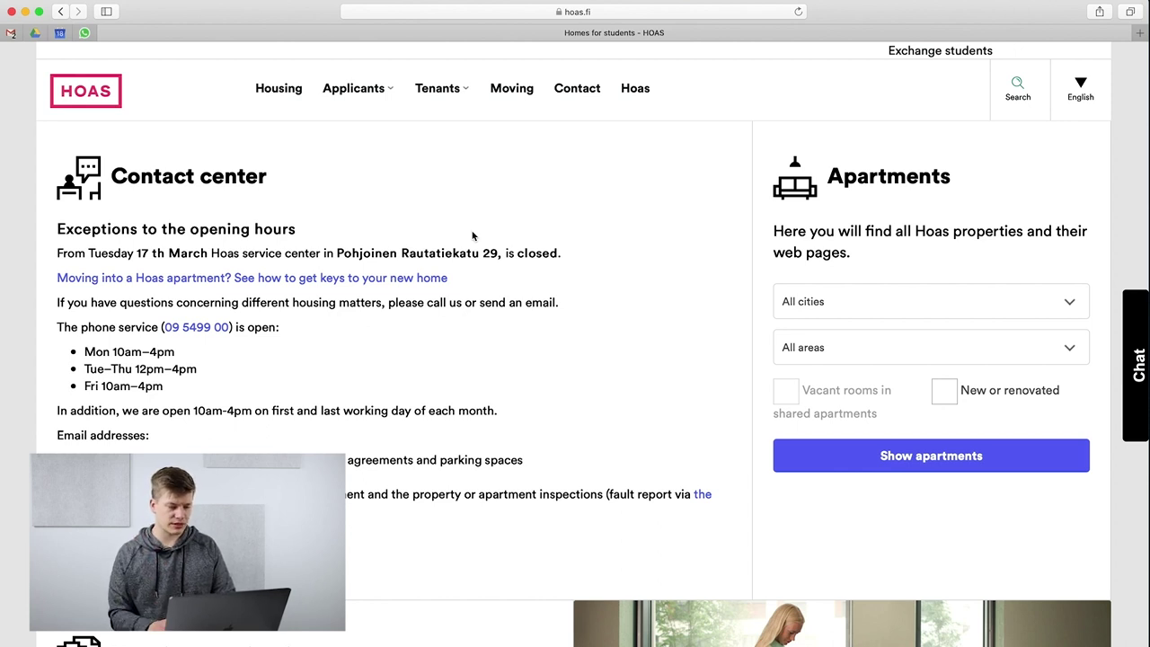
pyautogui.scroll(-6, 392, 251)
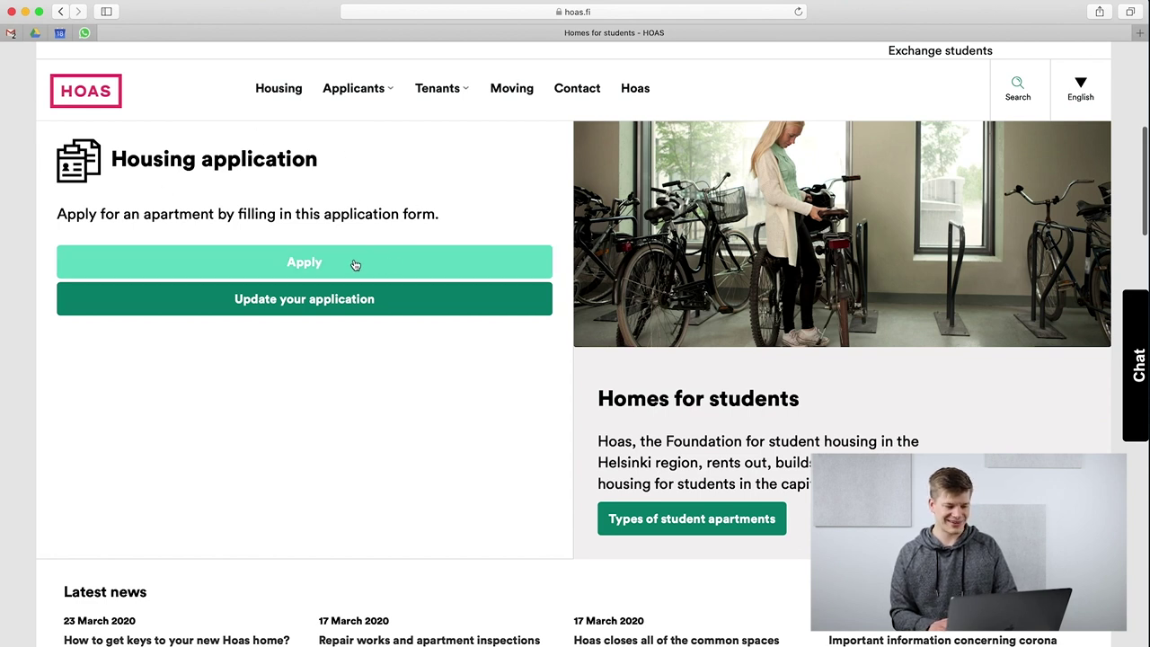
pyautogui.click(355, 261)
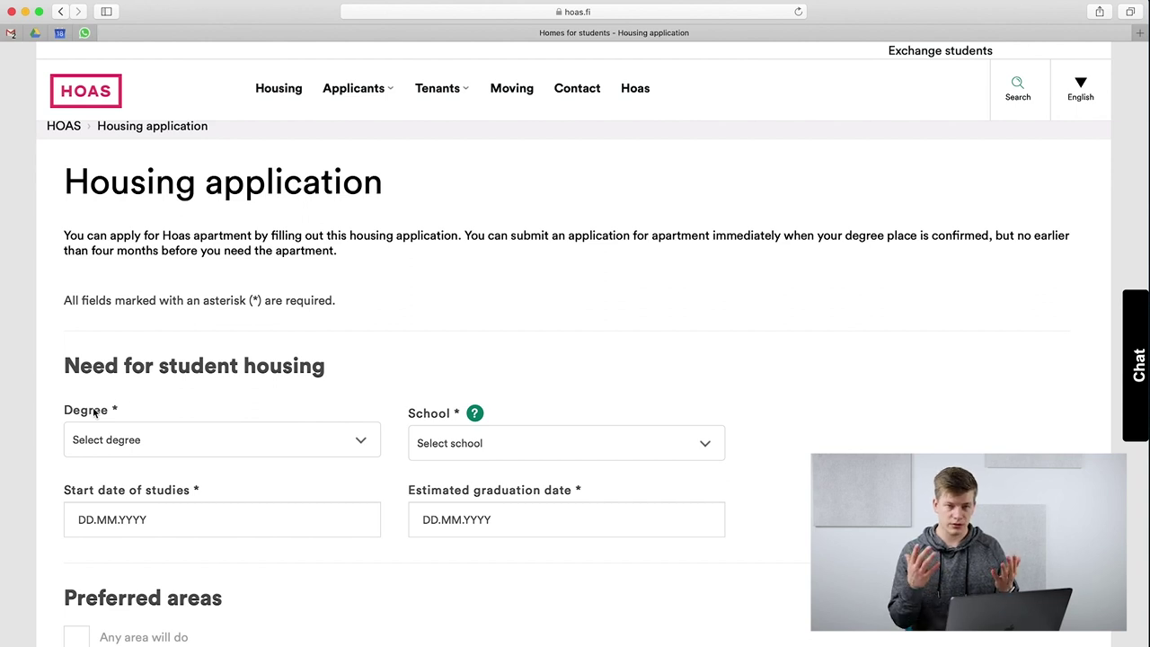
# Set the degree to Basic degree and the school to Aalto University/School of Business/Espoo.
pyautogui.click(194, 439)
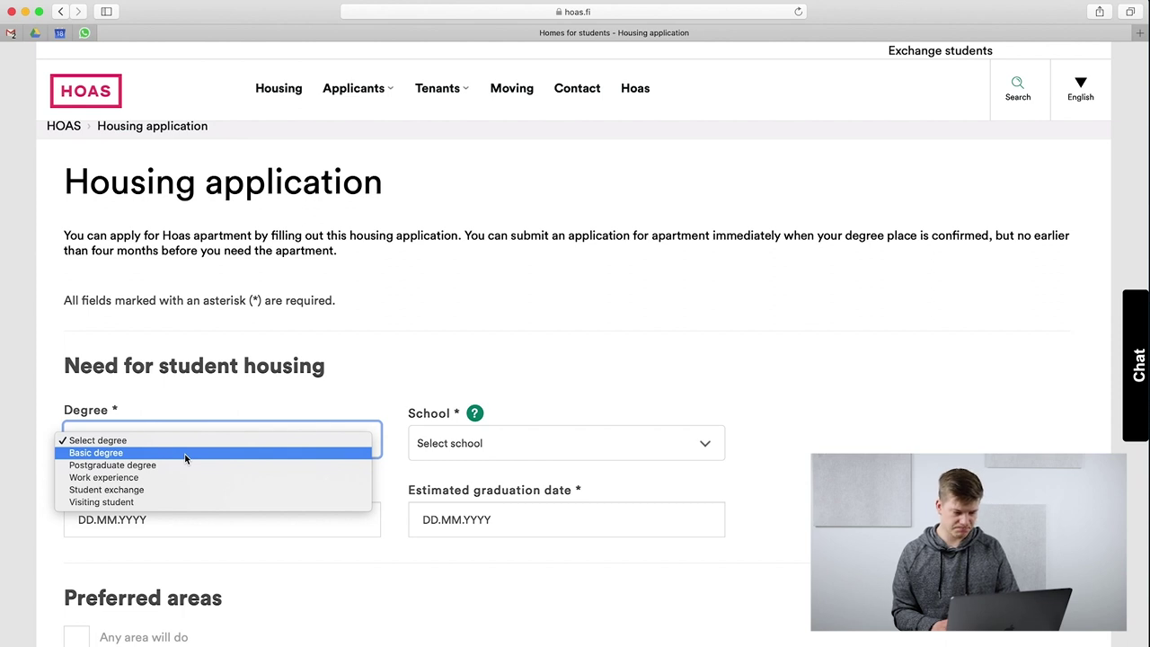
pyautogui.click(185, 453)
pyautogui.click(477, 443)
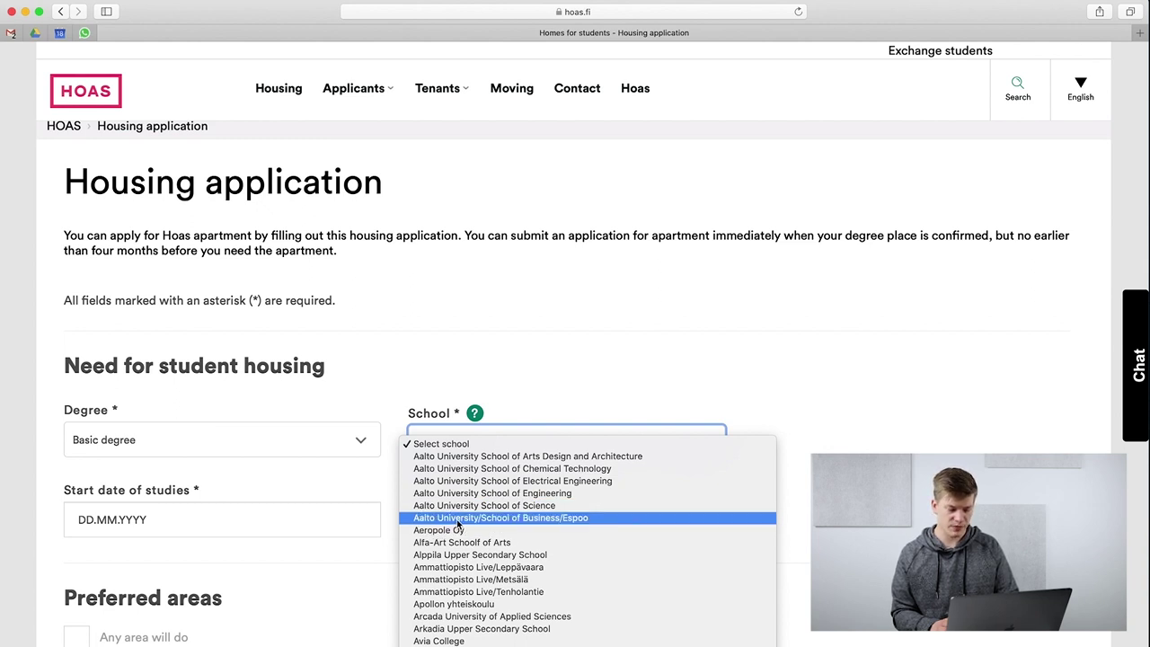
pyautogui.click(517, 518)
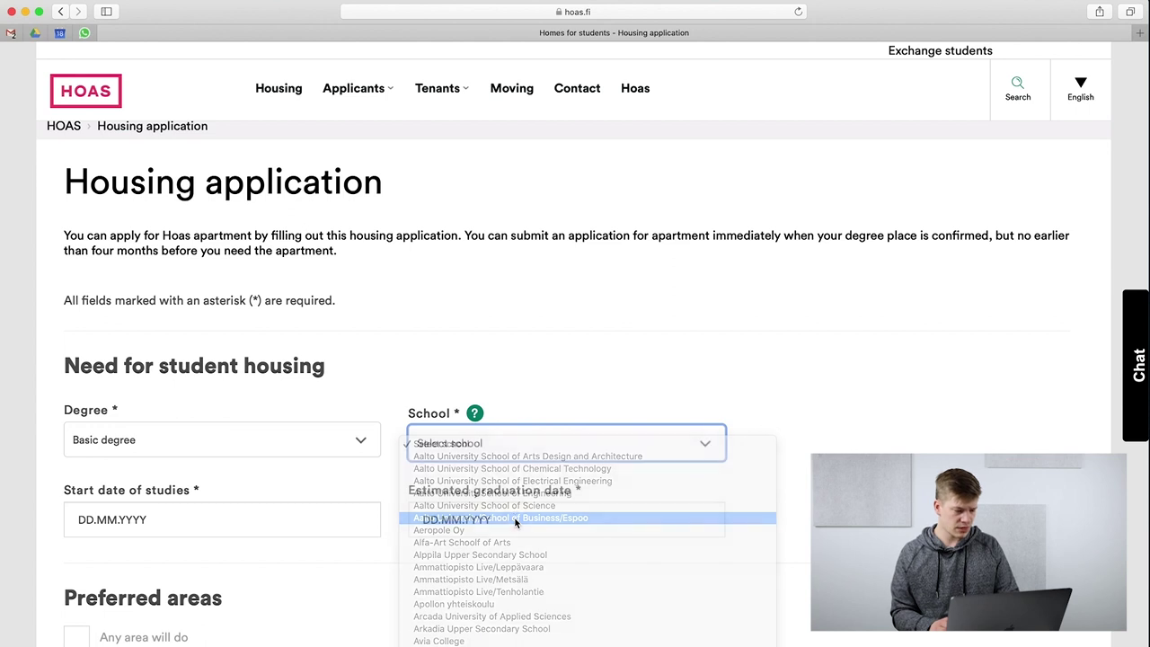
# Set the start date of studies to 01.09.2020.
pyautogui.scroll(-3, 260, 504)
pyautogui.click(170, 409)
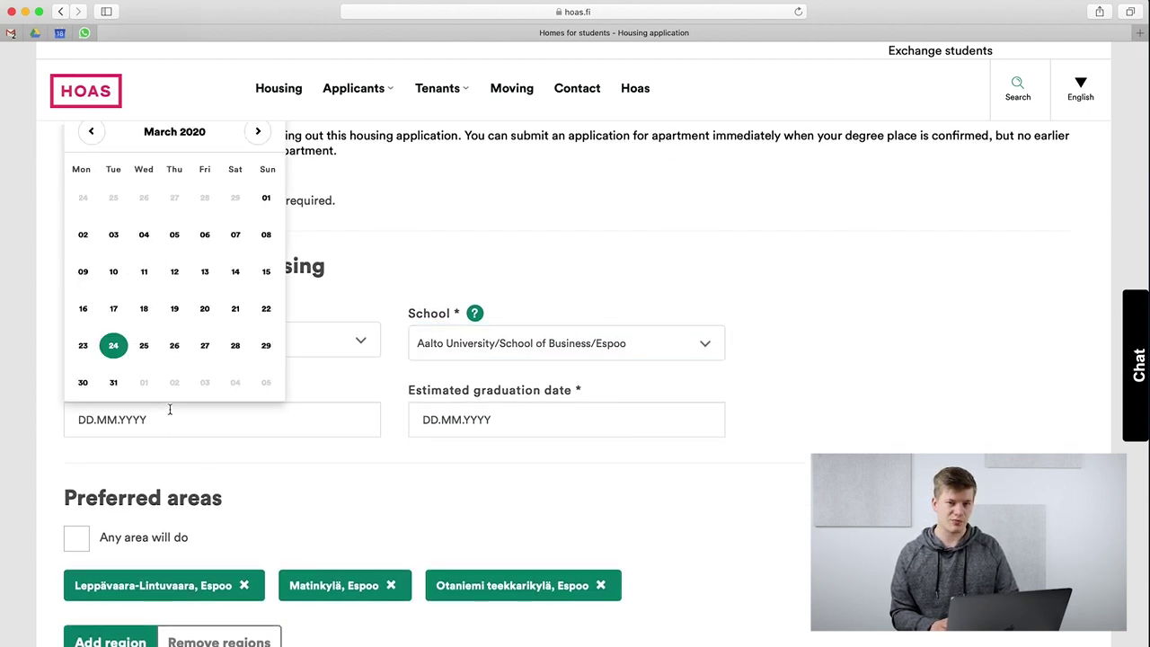
pyautogui.click(260, 131)
pyautogui.click(261, 131)
pyautogui.click(261, 132)
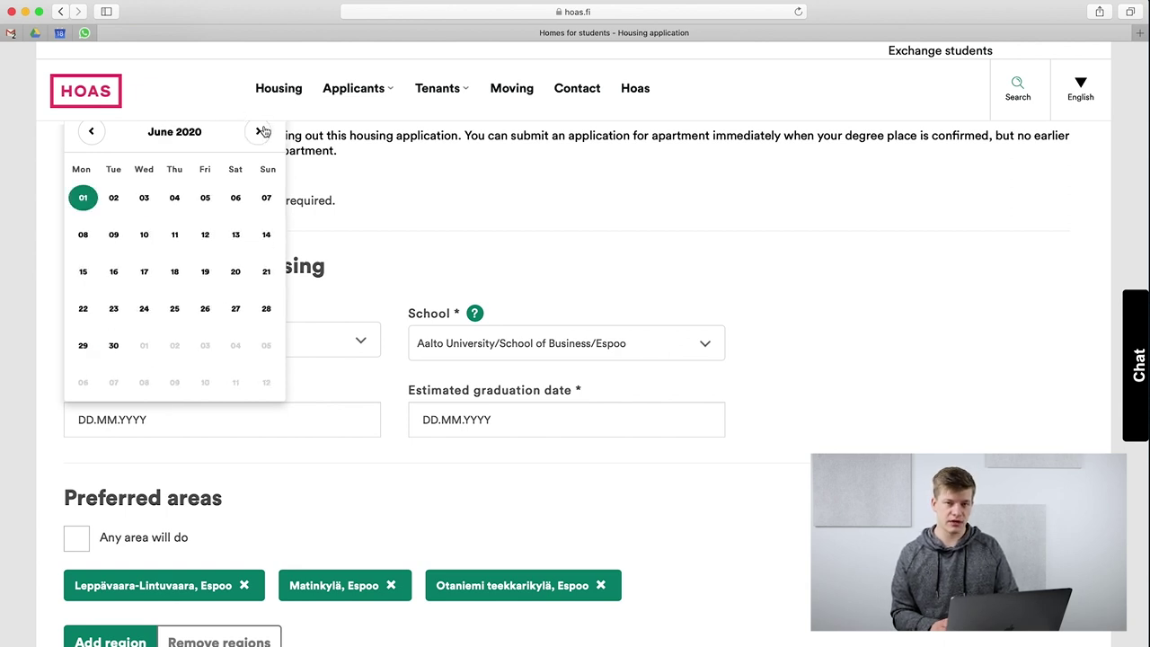
pyautogui.click(262, 131)
pyautogui.click(262, 131)
pyautogui.click(260, 132)
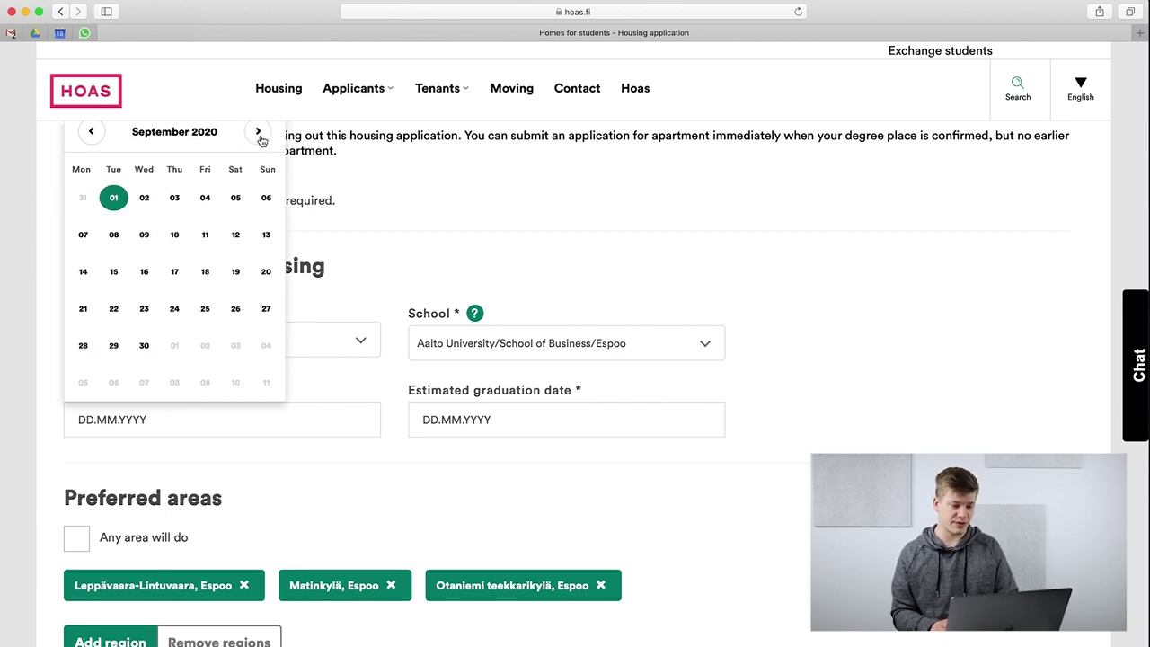
pyautogui.click(115, 198)
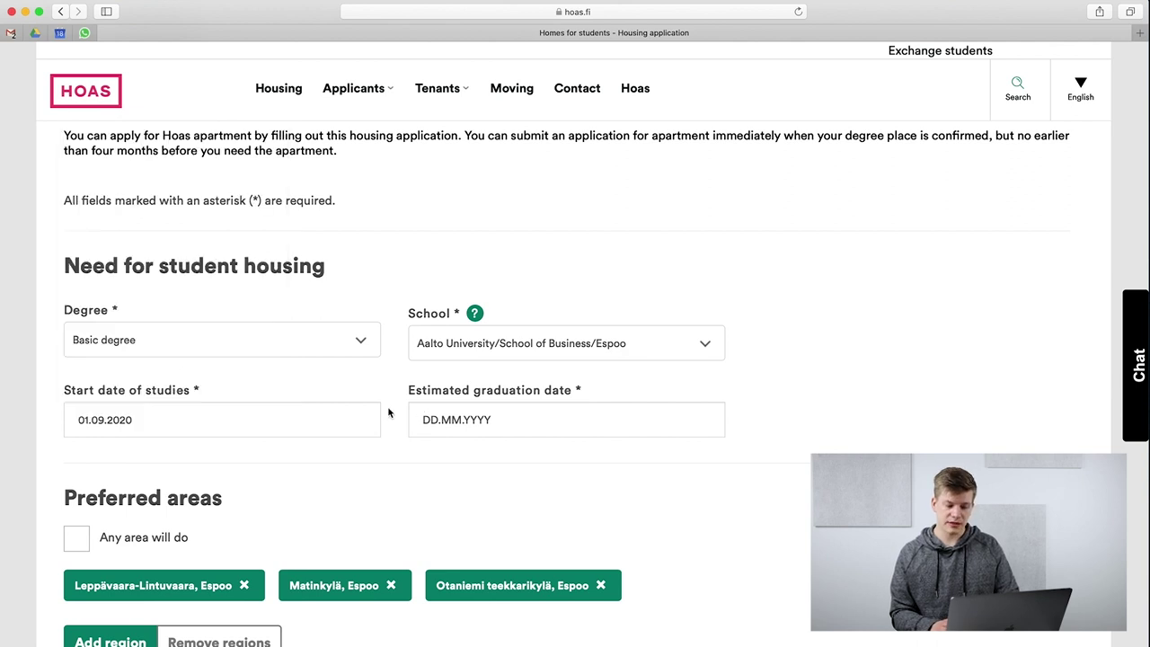
# Set the estimated graduation date to 31.07.2022.
pyautogui.click(426, 425)
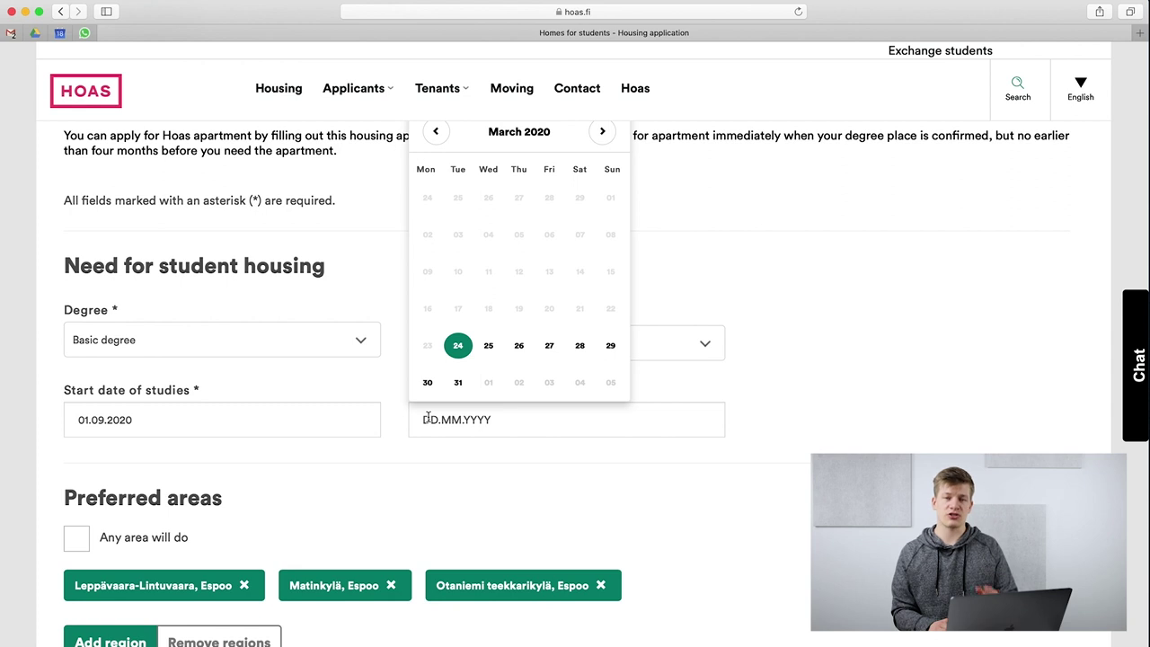
pyautogui.click(604, 132)
pyautogui.tripleClick(606, 134)
pyautogui.doubleClick(608, 134)
pyautogui.tripleClick(608, 135)
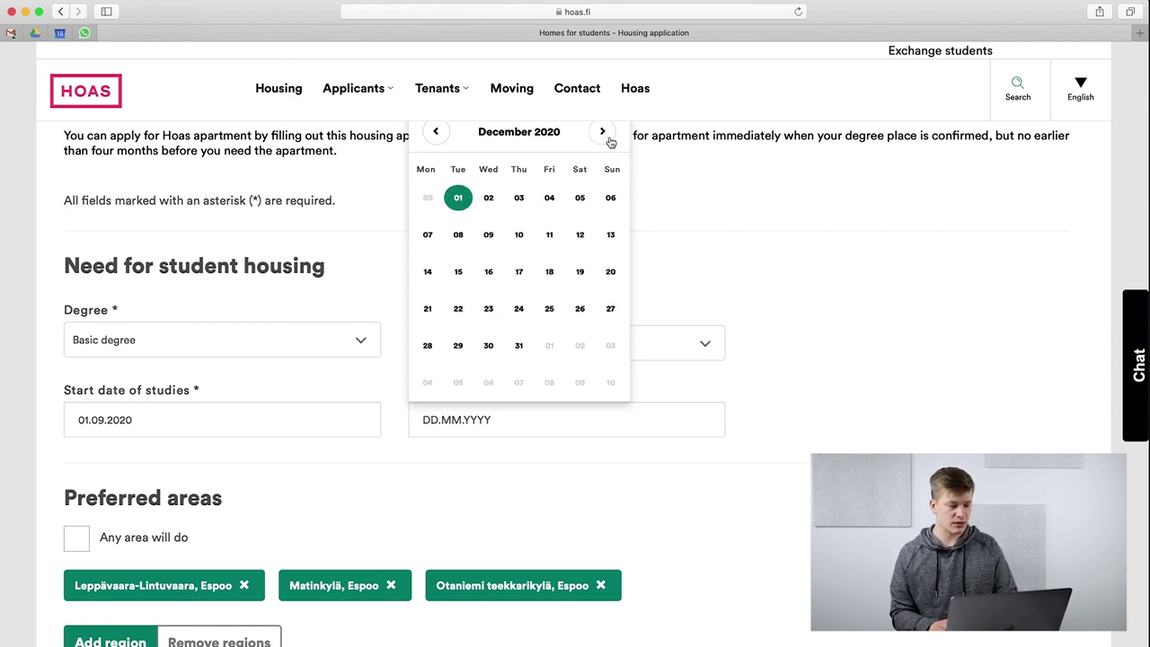
pyautogui.click(609, 137)
pyautogui.click(610, 140)
pyautogui.doubleClick(610, 141)
pyautogui.click(606, 135)
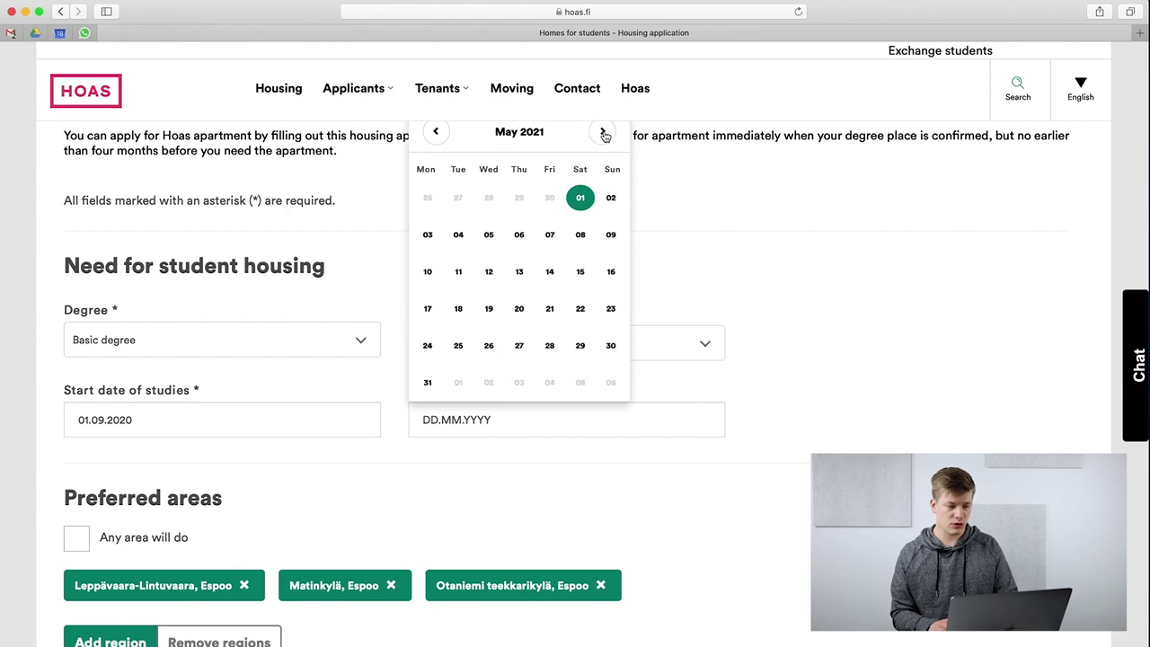
pyautogui.click(605, 134)
pyautogui.click(605, 135)
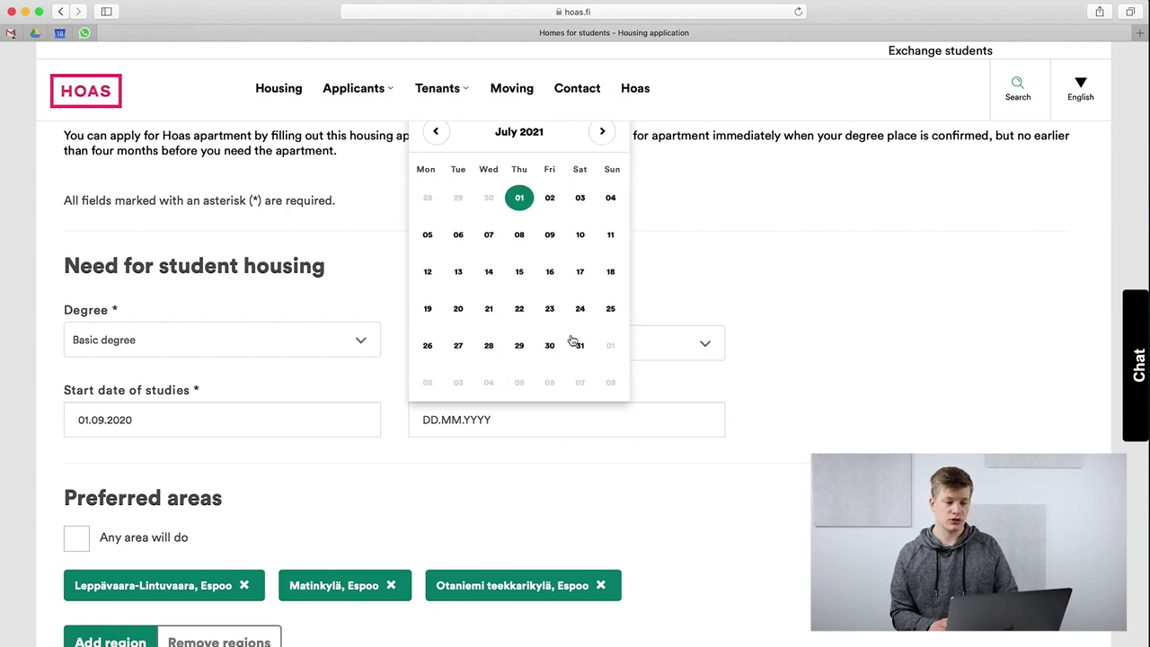
pyautogui.tripleClick(603, 133)
pyautogui.doubleClick(605, 134)
pyautogui.doubleClick(606, 135)
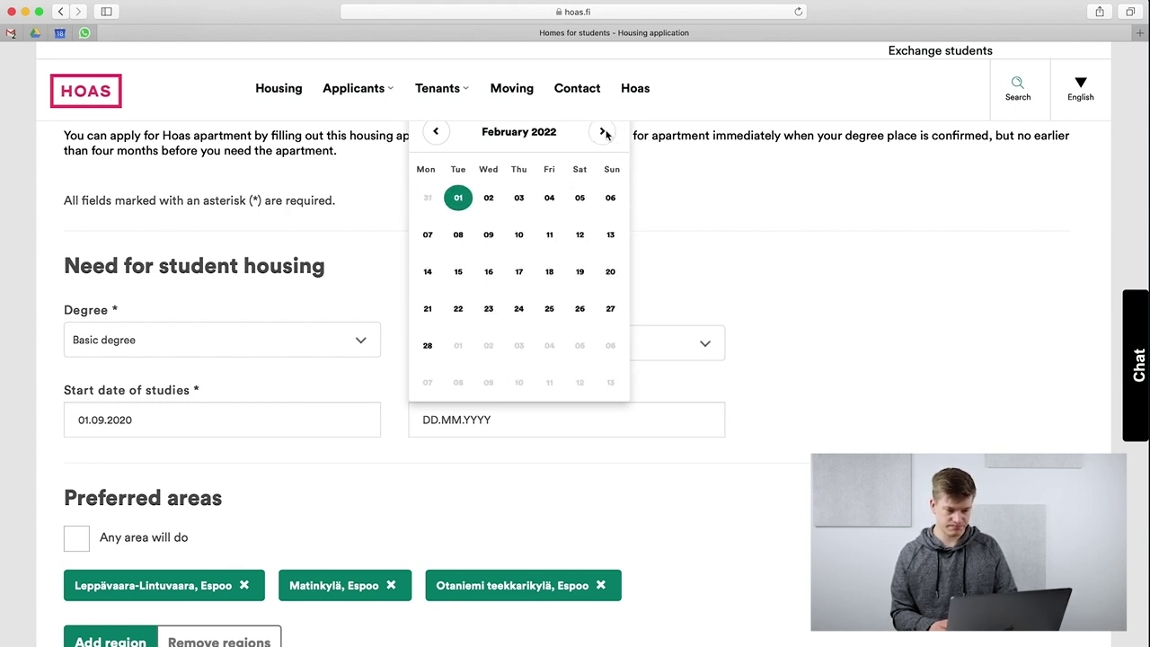
pyautogui.doubleClick(605, 133)
pyautogui.doubleClick(605, 133)
pyautogui.doubleClick(605, 133)
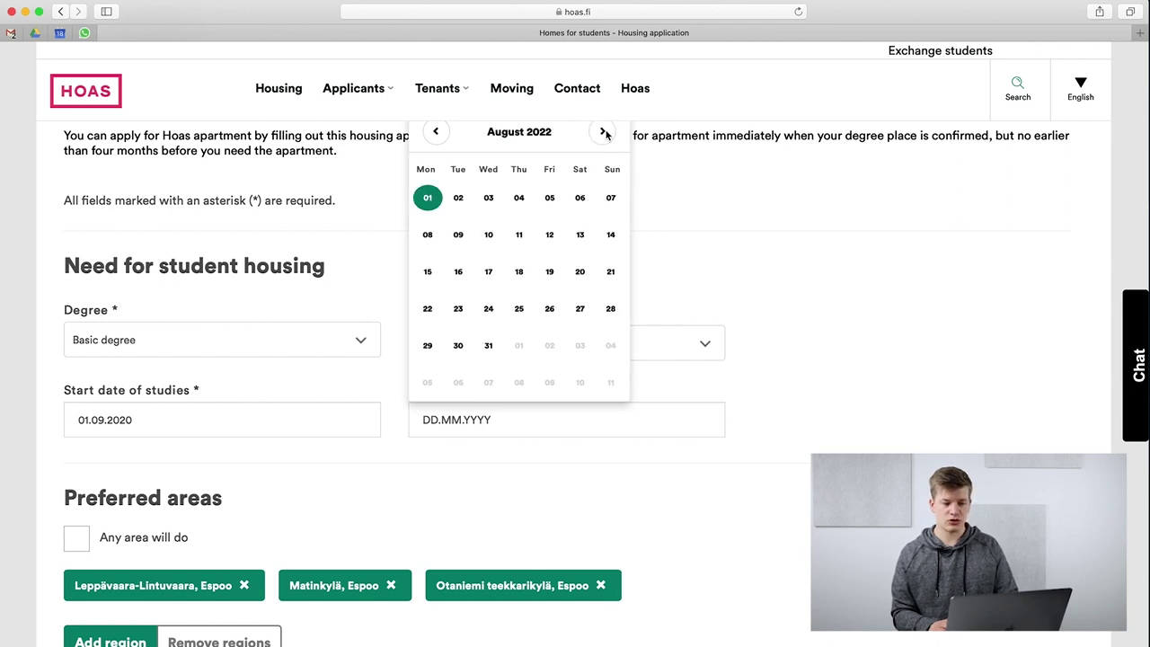
pyautogui.doubleClick(604, 133)
pyautogui.doubleClick(605, 133)
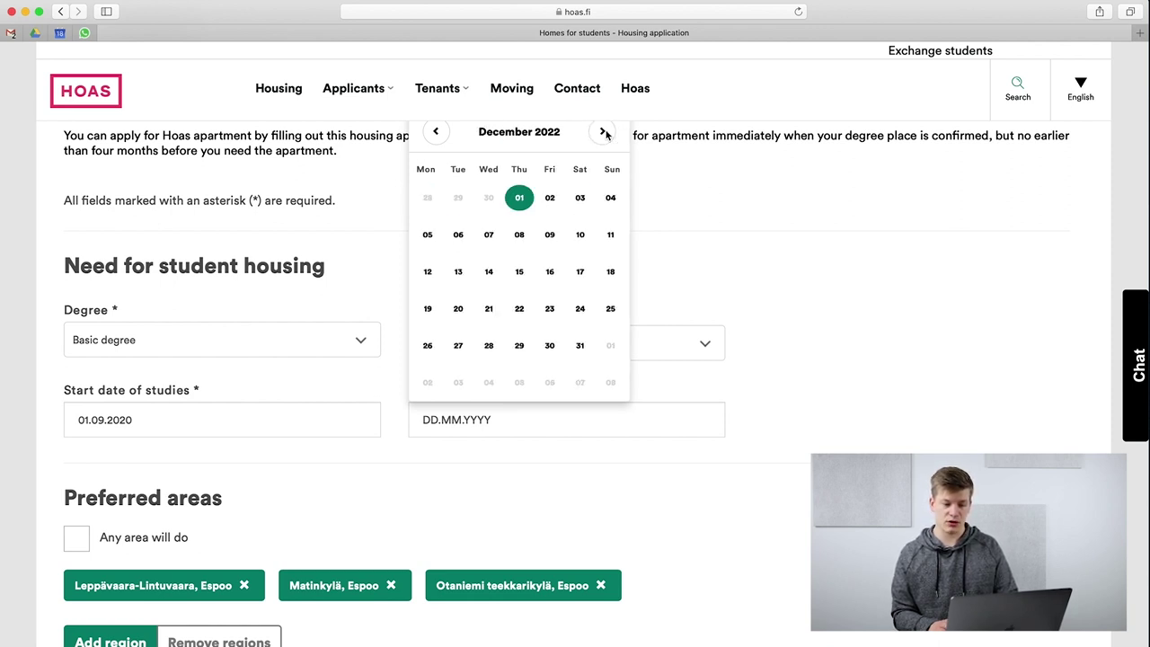
pyautogui.click(605, 133)
pyautogui.tripleClick(439, 131)
pyautogui.doubleClick(440, 131)
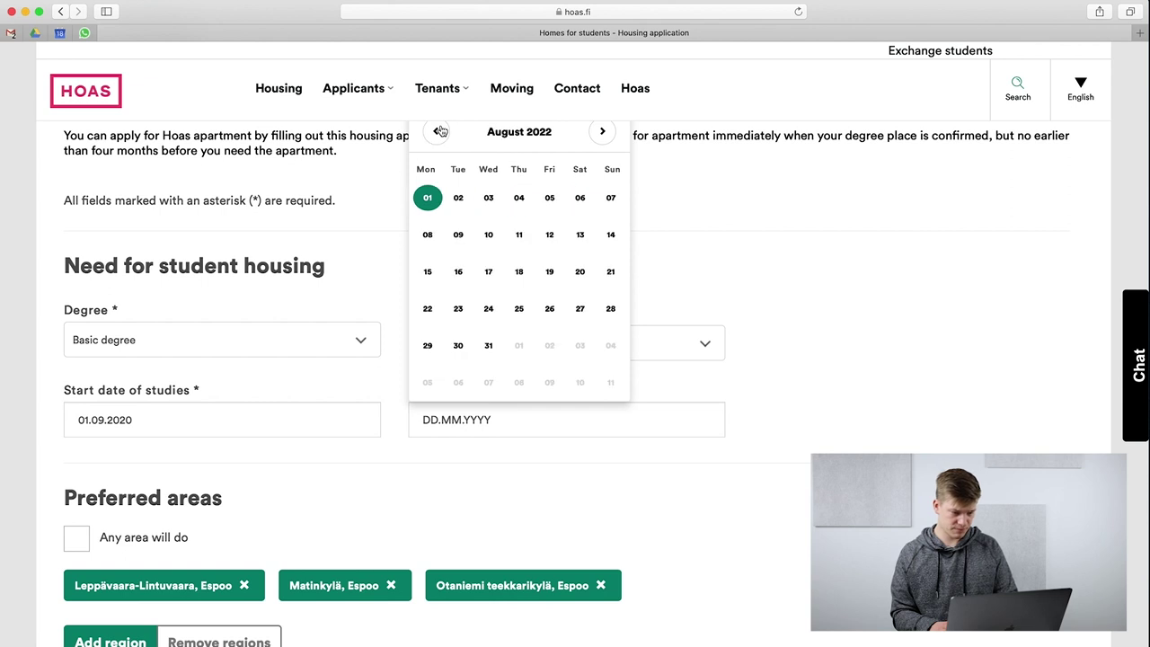
pyautogui.click(438, 131)
pyautogui.click(439, 132)
pyautogui.click(614, 133)
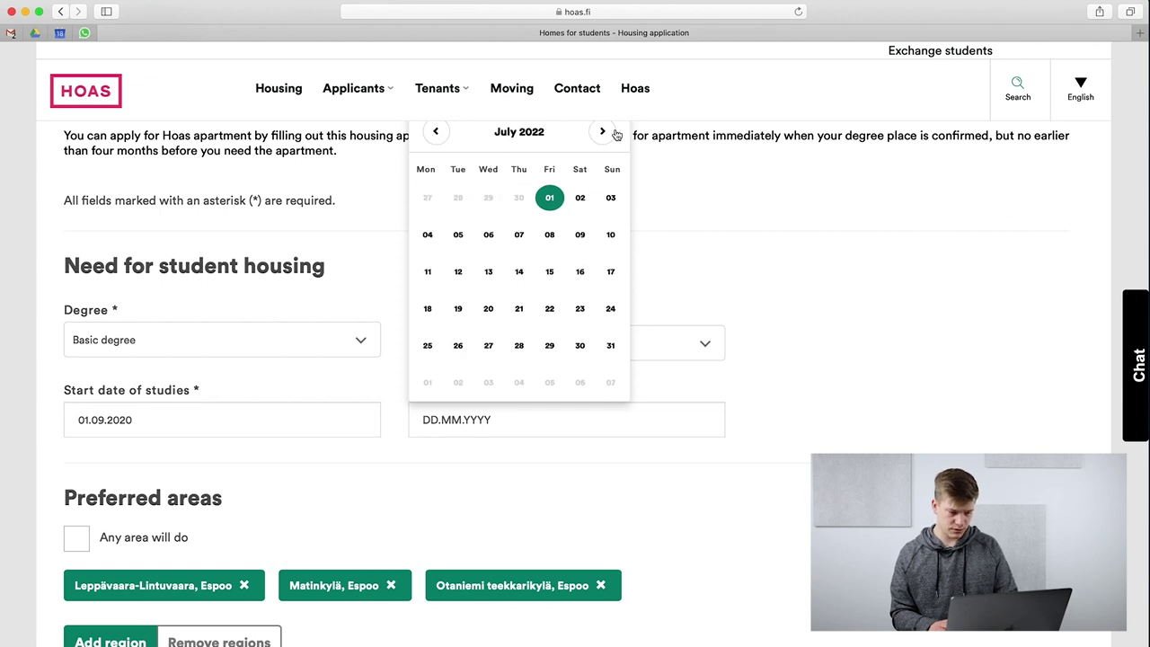
pyautogui.click(608, 345)
# Mark under the preferred areas that any area will do, instead of the individually listed Espoo regions.
pyautogui.scroll(-2, 221, 332)
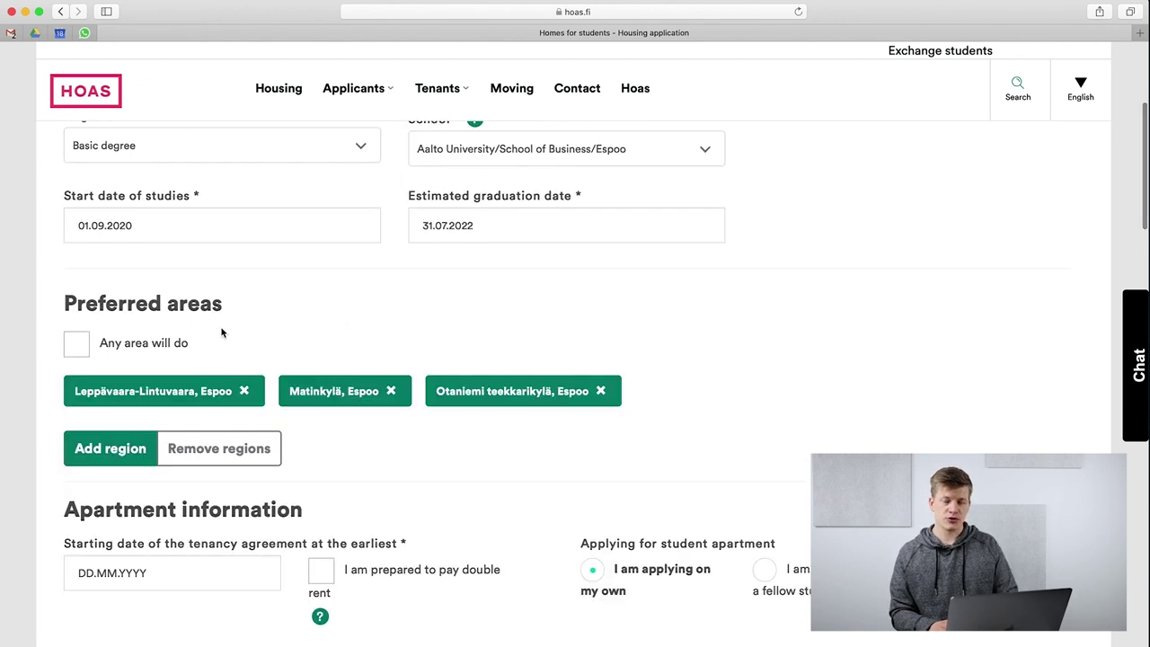
pyautogui.scroll(-1, 222, 332)
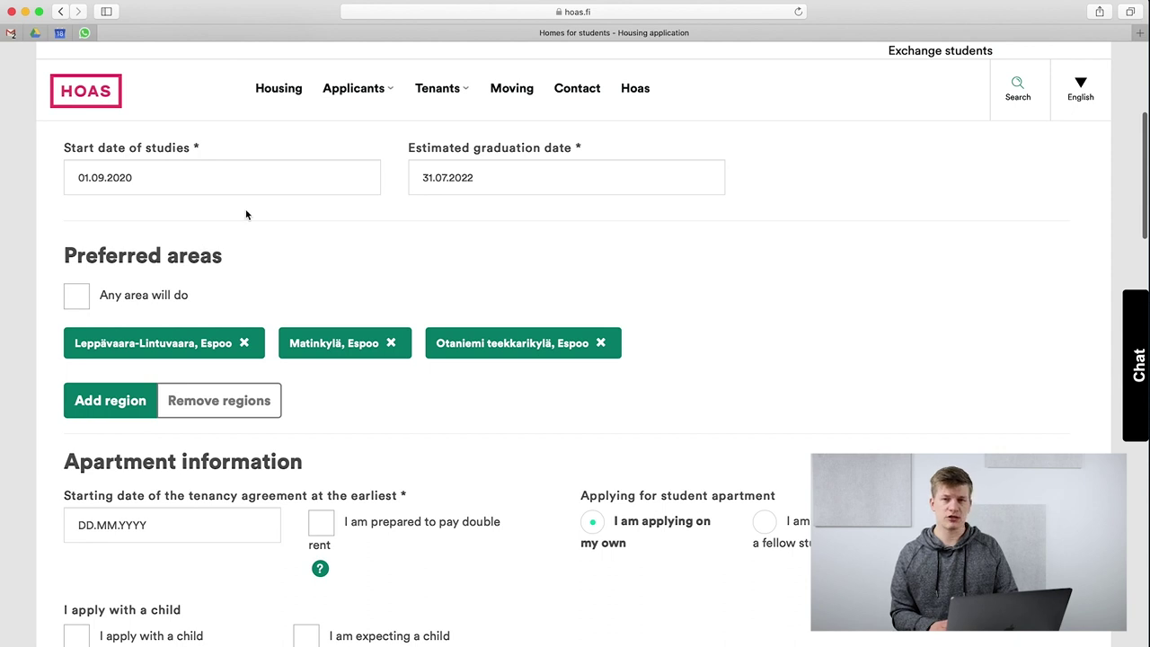
pyautogui.scroll(-1, 317, 262)
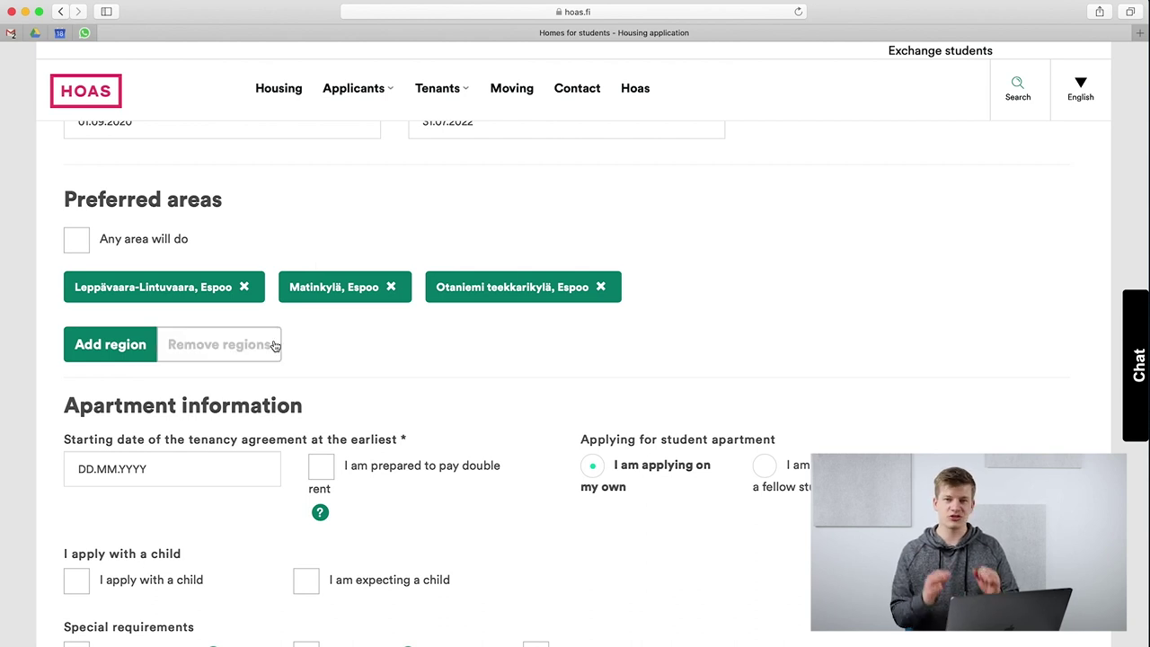
pyautogui.click(215, 341)
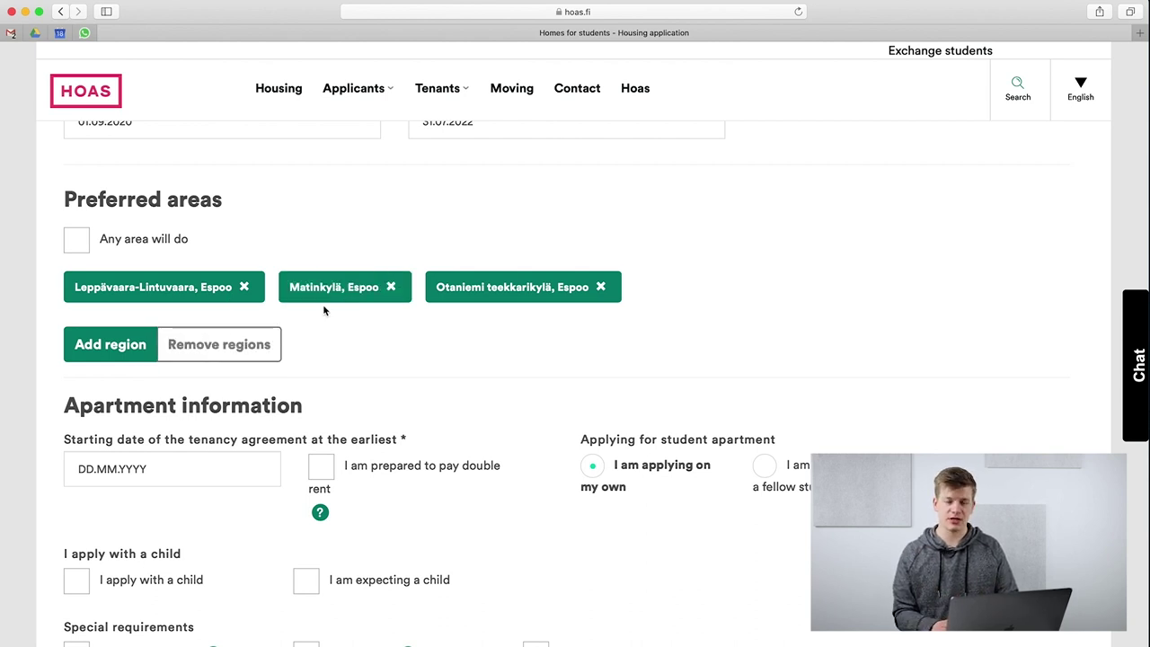
pyautogui.click(76, 241)
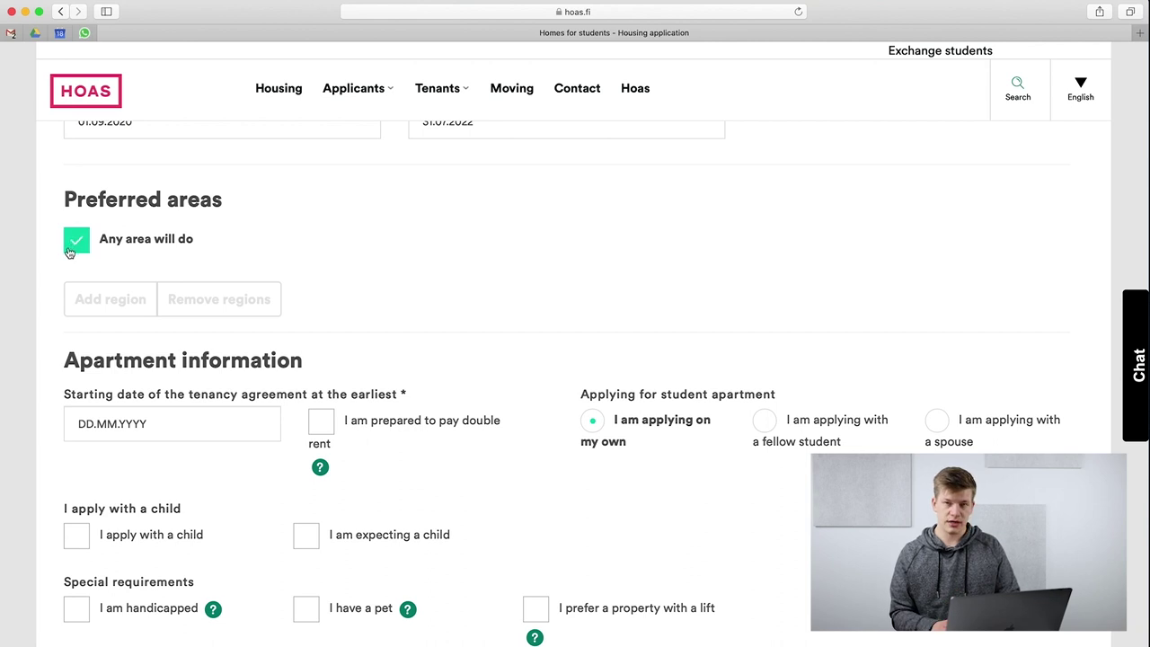
# Set the earliest starting date of the tenancy agreement to 01.07.2020 in the apartment information.
pyautogui.scroll(-3, 62, 260)
pyautogui.scroll(-1, 24, 248)
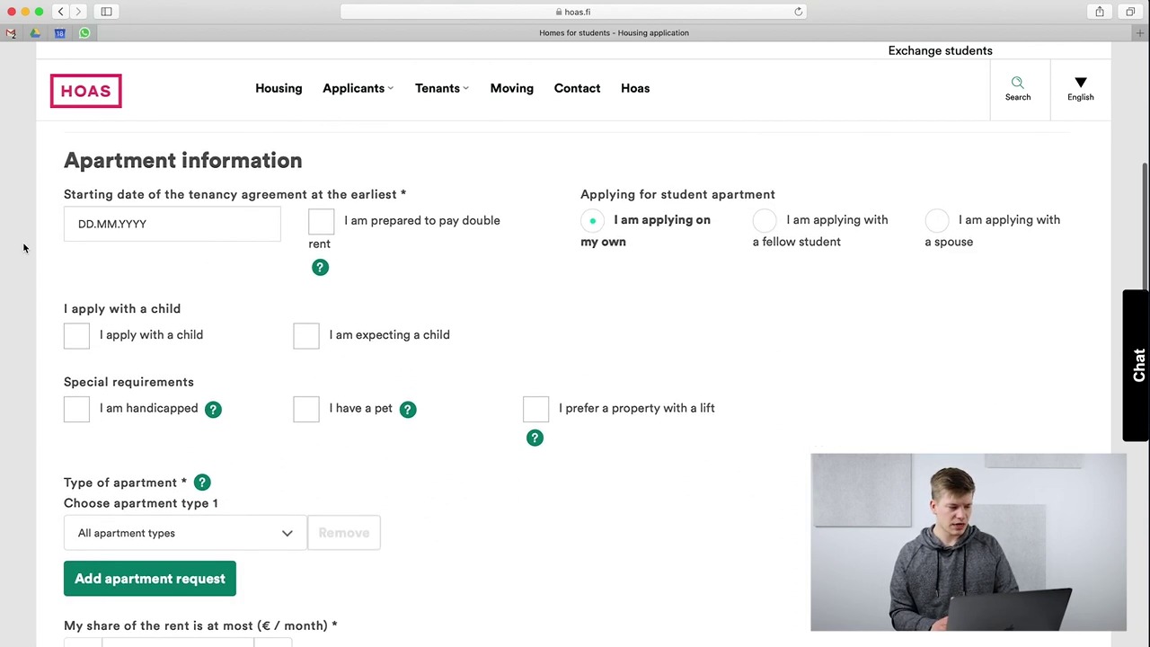
pyautogui.click(118, 231)
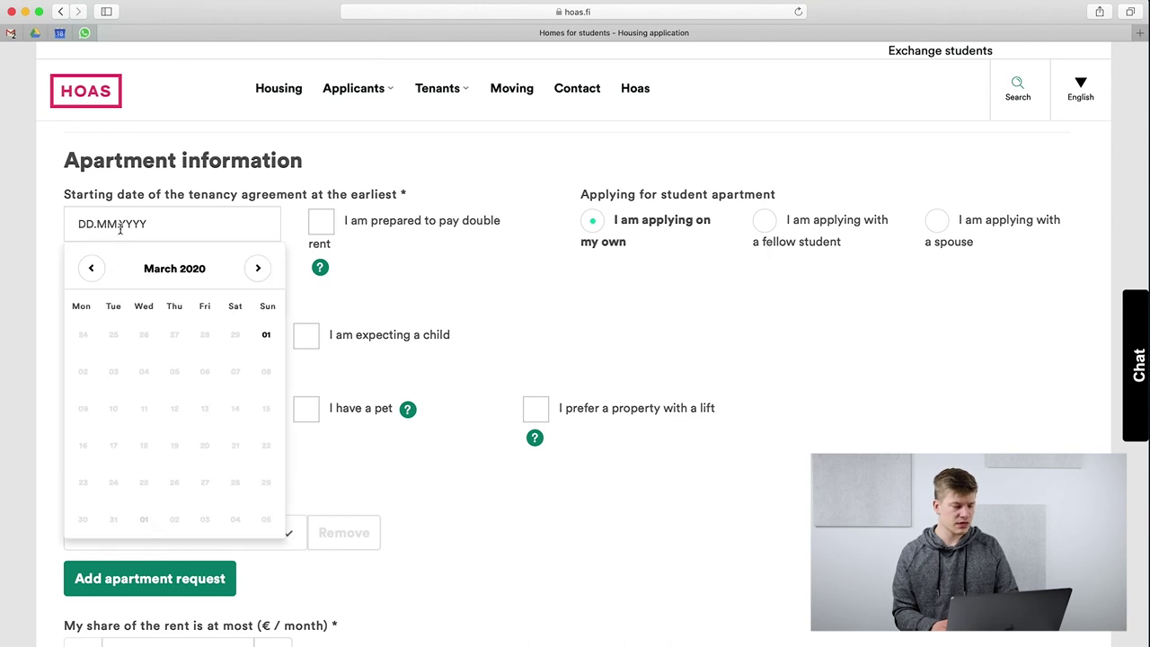
pyautogui.click(257, 275)
pyautogui.click(258, 275)
pyautogui.click(258, 275)
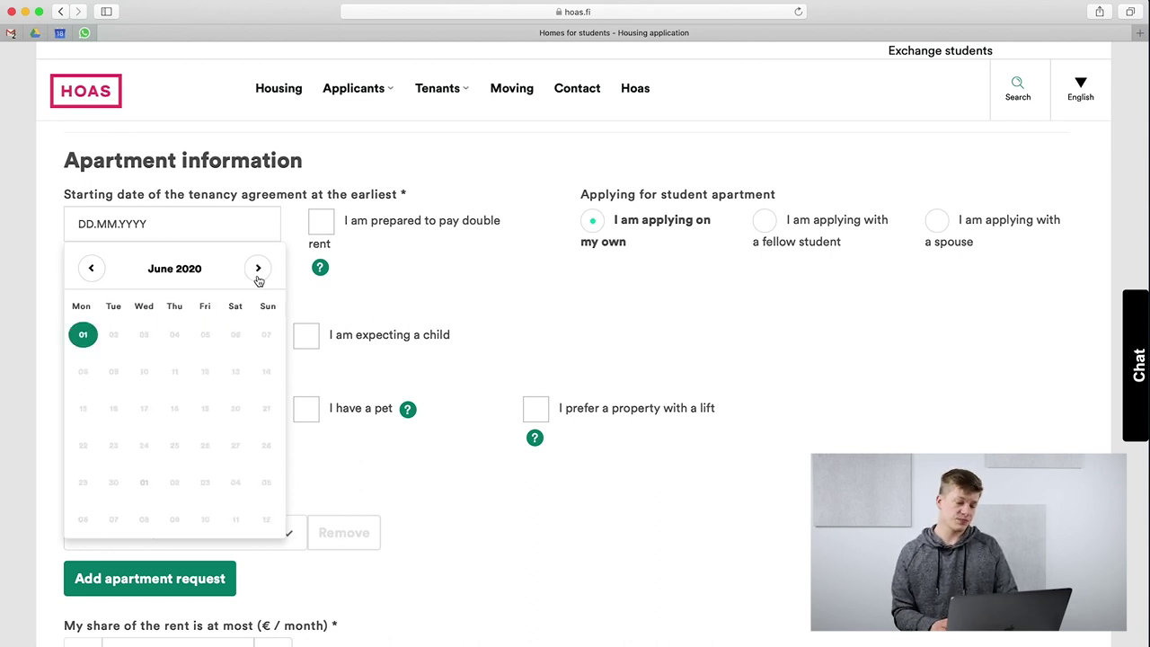
pyautogui.click(258, 275)
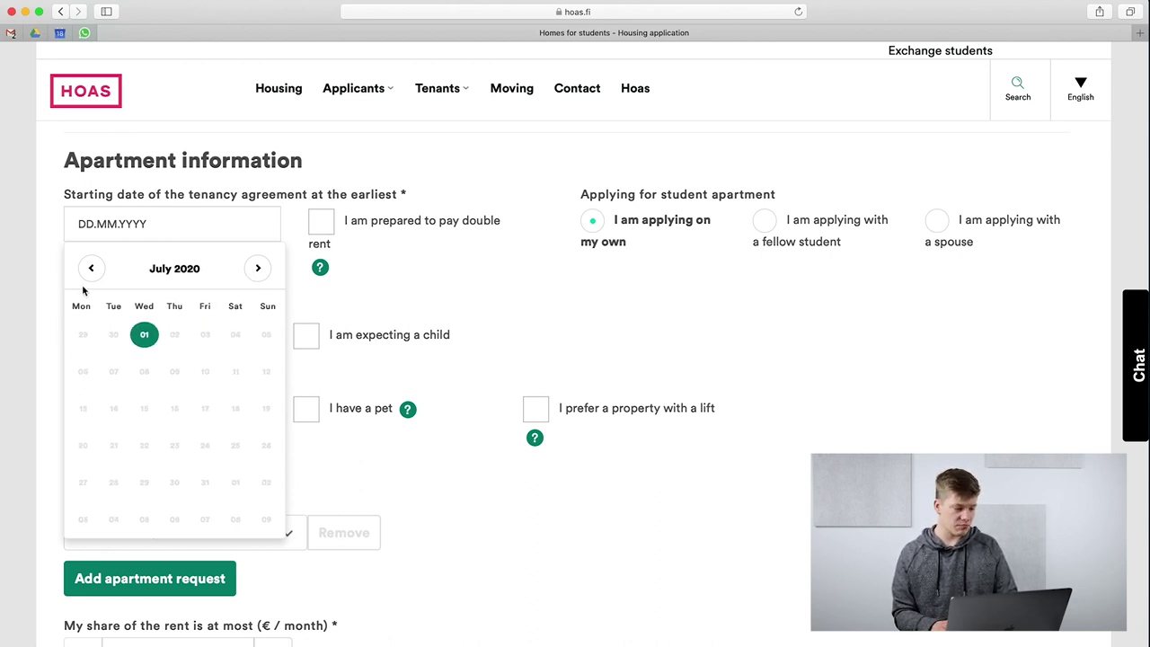
pyautogui.click(262, 275)
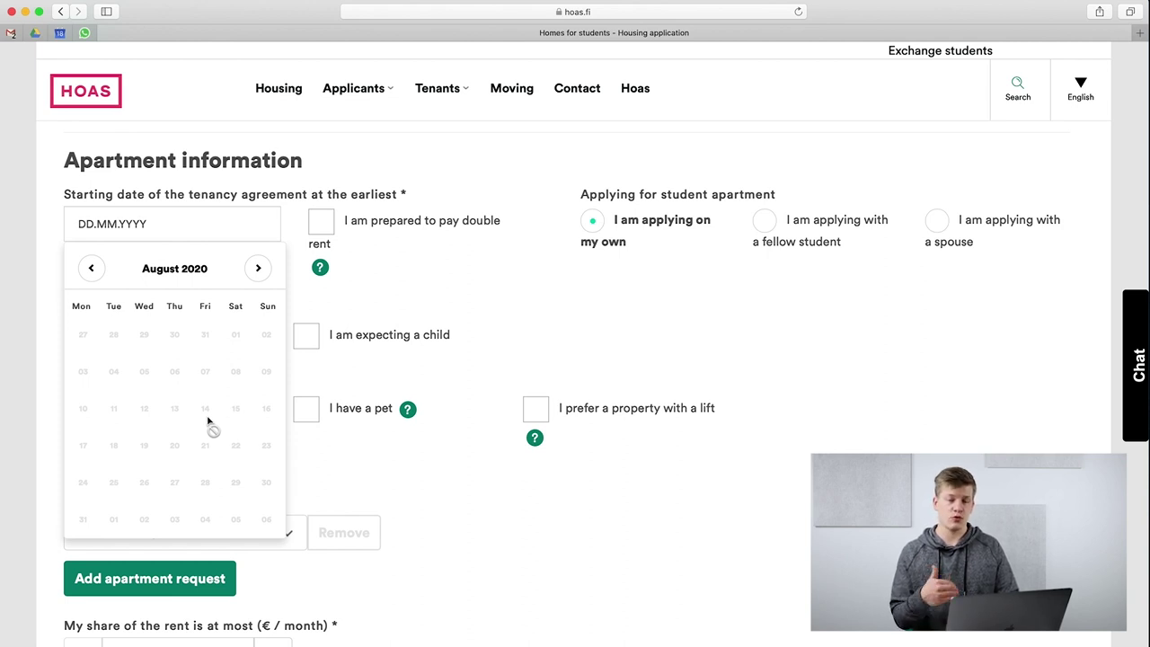
pyautogui.click(92, 268)
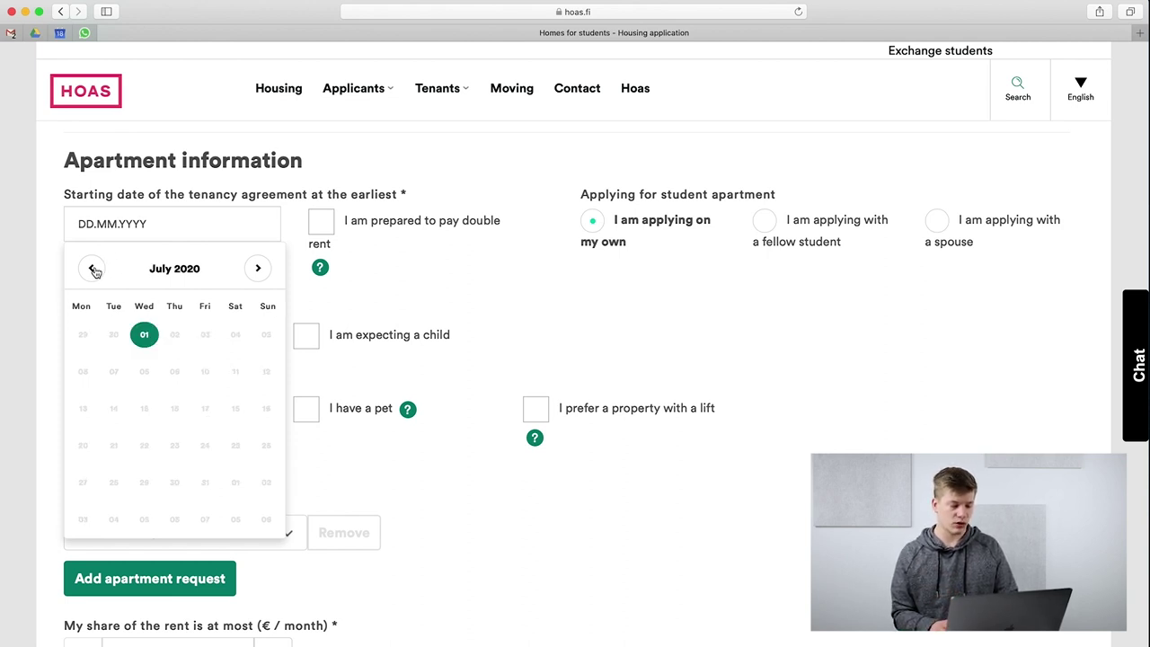
pyautogui.click(144, 336)
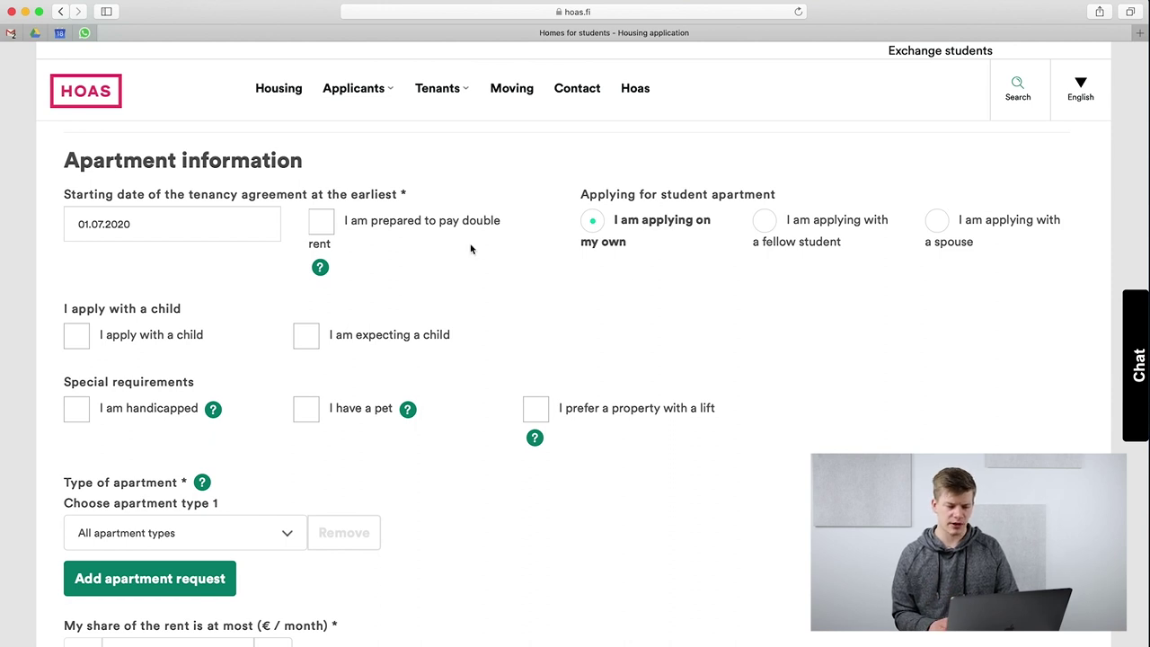
pyautogui.scroll(-1, 470, 249)
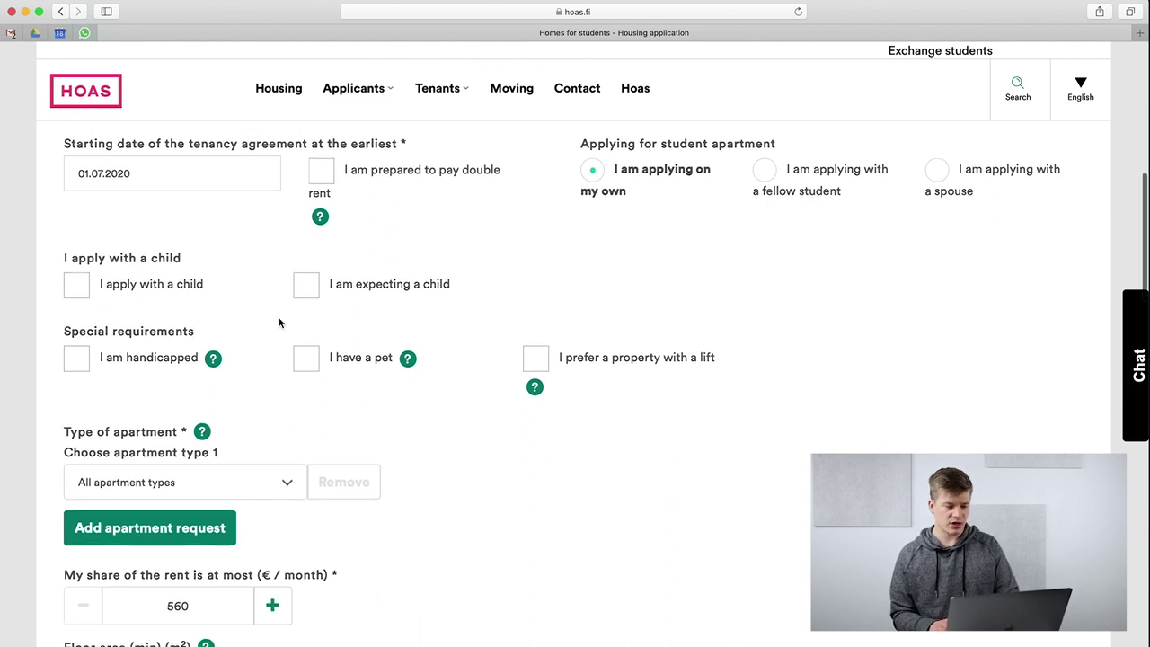
# Examine the special requirements, available apartment types, maximum rent share and minimum floor area in the apartment information.
pyautogui.scroll(-1, 504, 280)
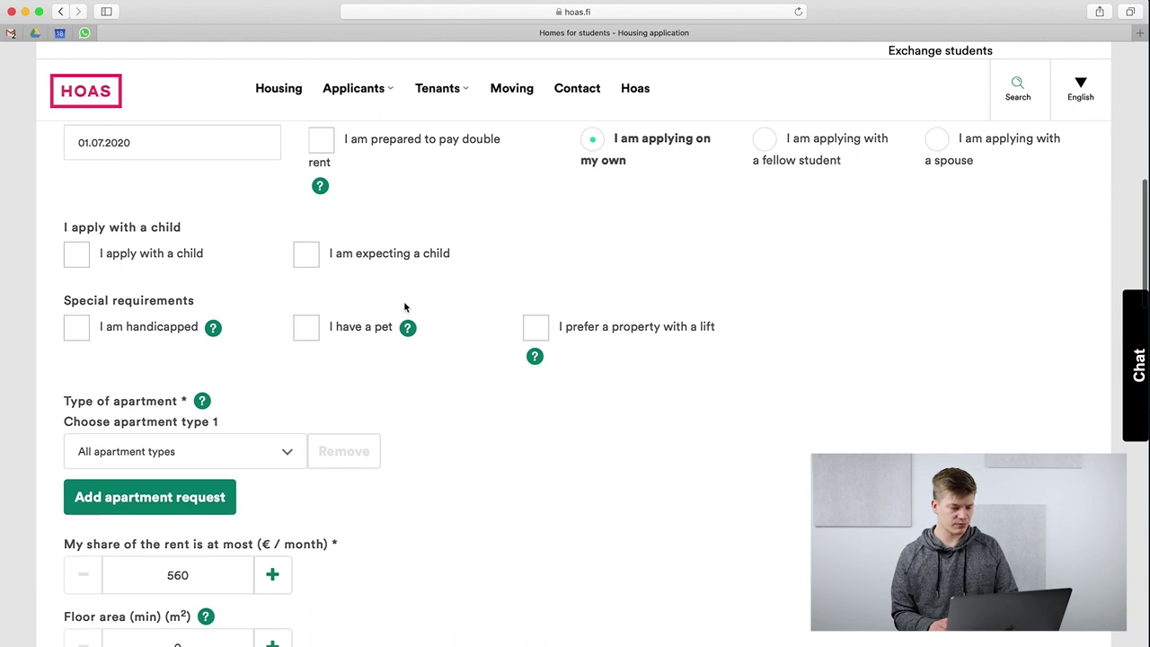
pyautogui.scroll(-3, 404, 307)
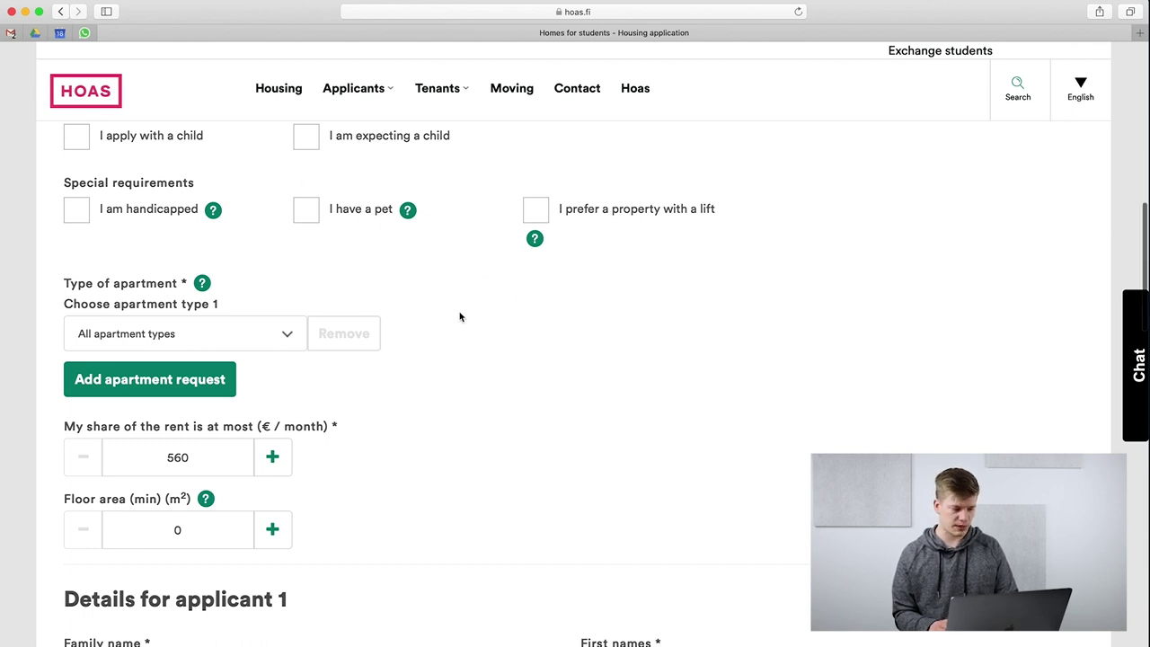
pyautogui.scroll(-4, 459, 317)
pyautogui.scroll(2, 237, 260)
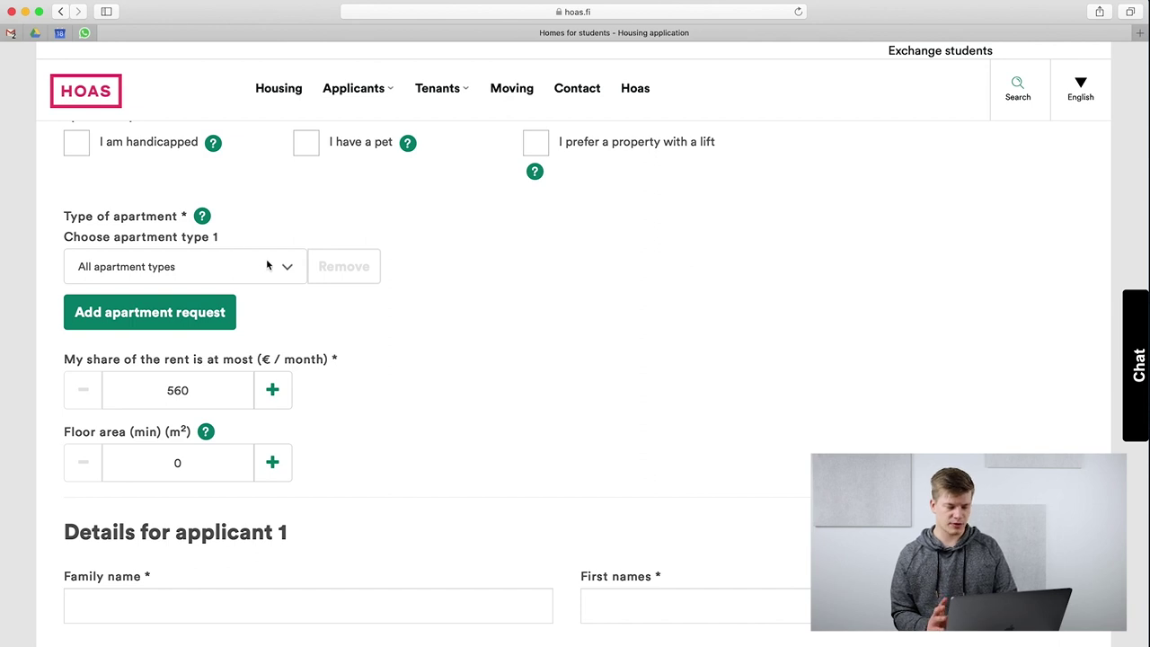
pyautogui.click(267, 265)
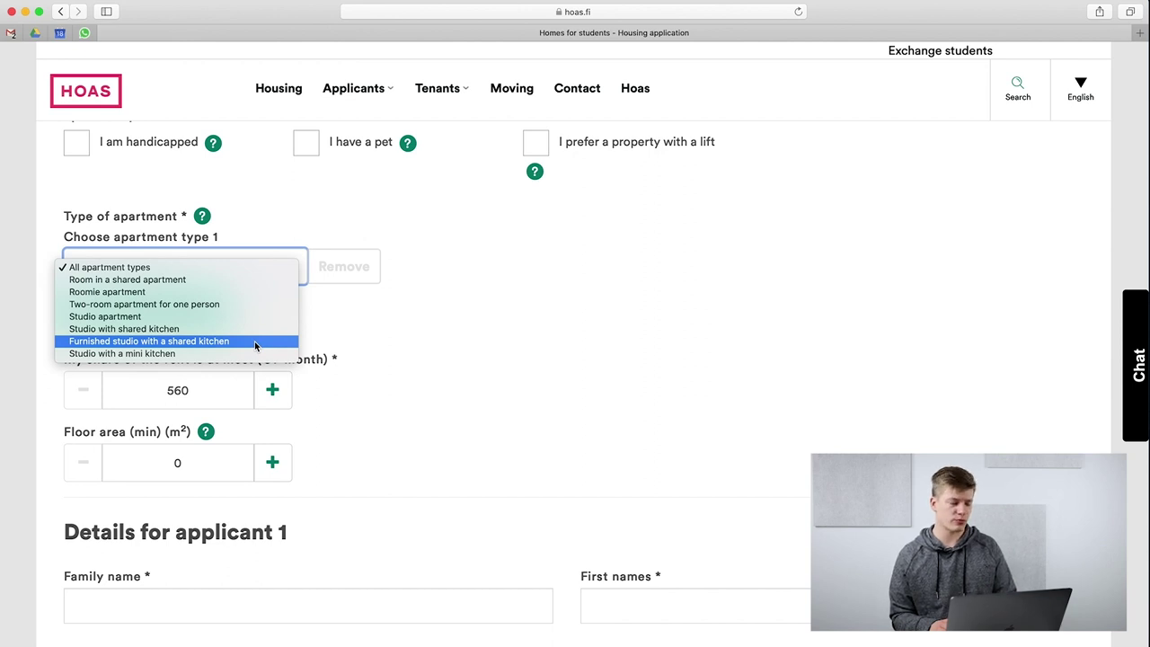
pyautogui.click(331, 352)
pyautogui.scroll(-2, 331, 352)
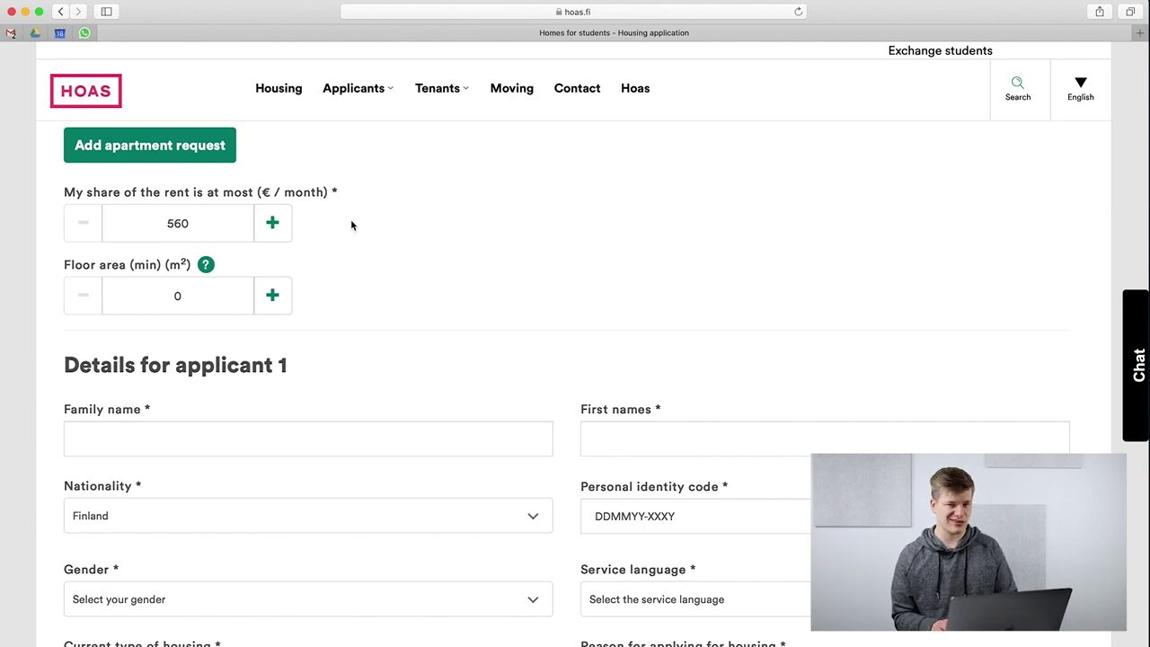
pyautogui.scroll(-2, 352, 224)
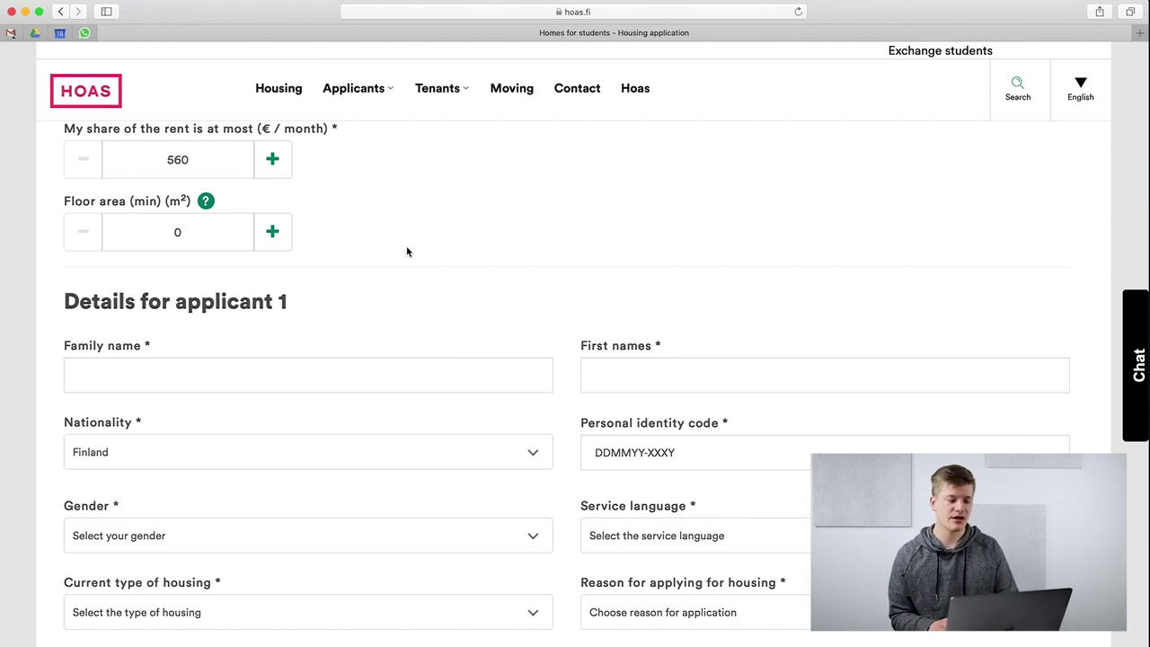
pyautogui.scroll(1, 353, 238)
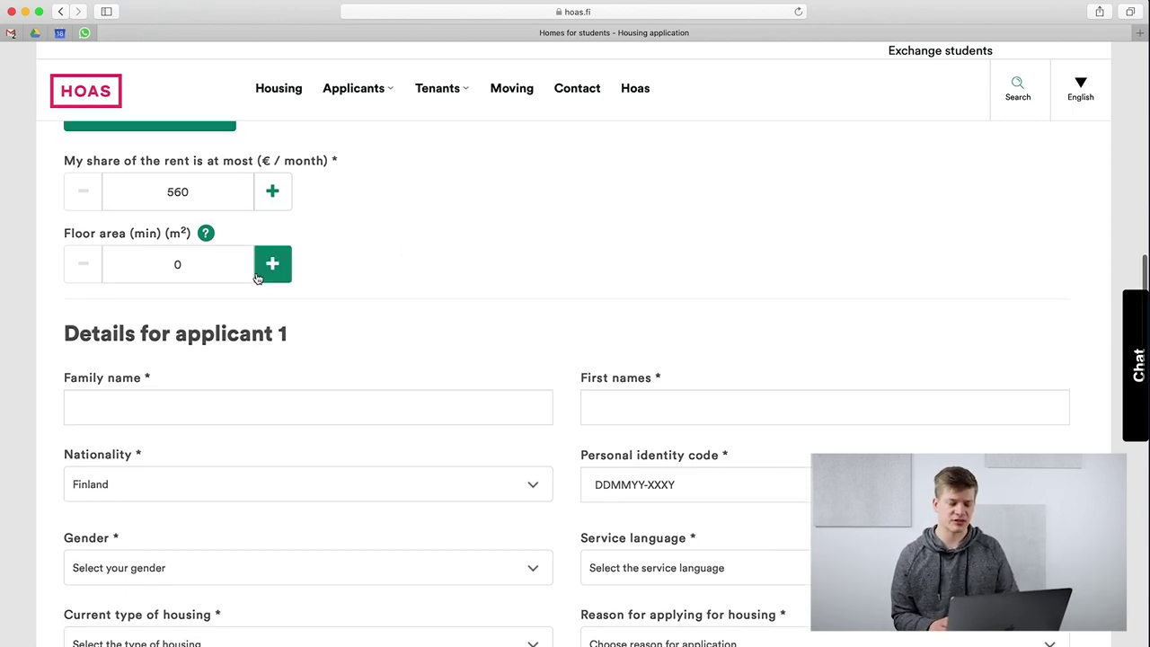
# Set the nationality of applicant 1 to United States.
pyautogui.scroll(-5, 431, 247)
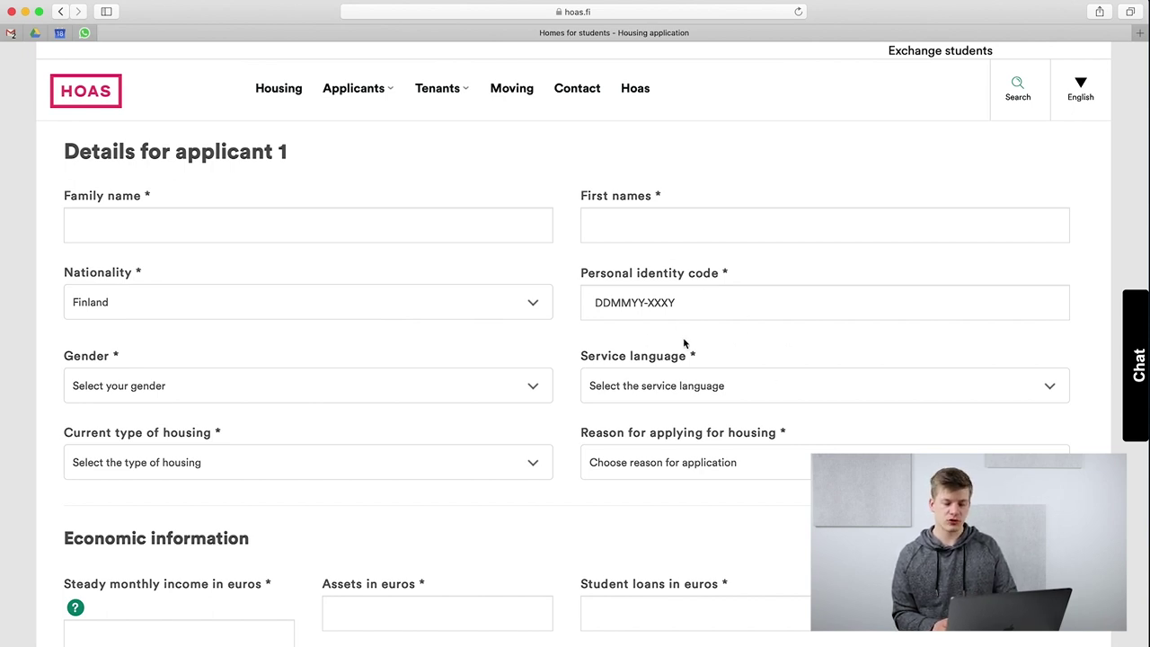
pyautogui.click(462, 317)
pyautogui.scroll(5, 370, 274)
pyautogui.scroll(-15, 370, 274)
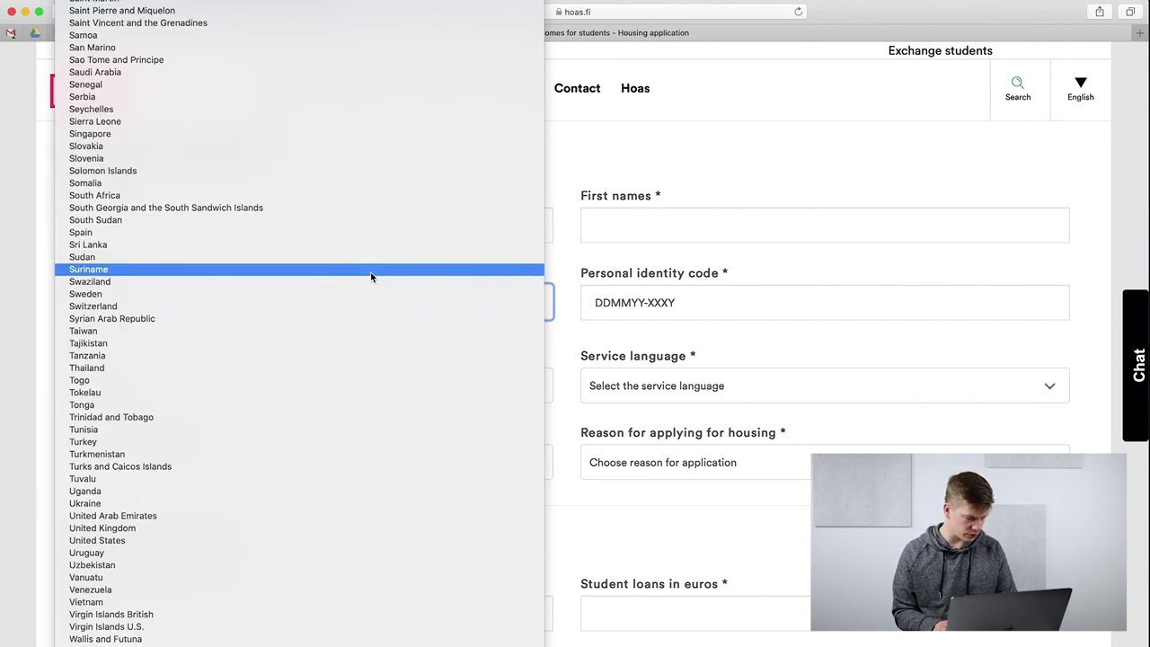
pyautogui.click(162, 541)
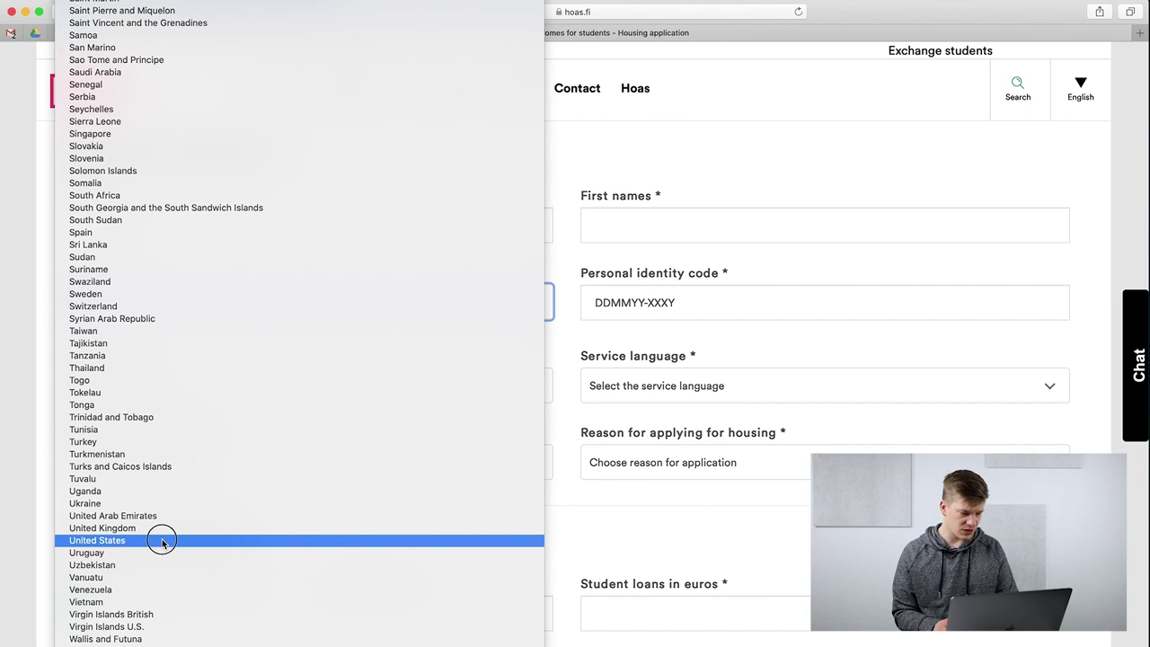
# Set the service language of applicant 1 to English.
pyautogui.scroll(-2, 372, 290)
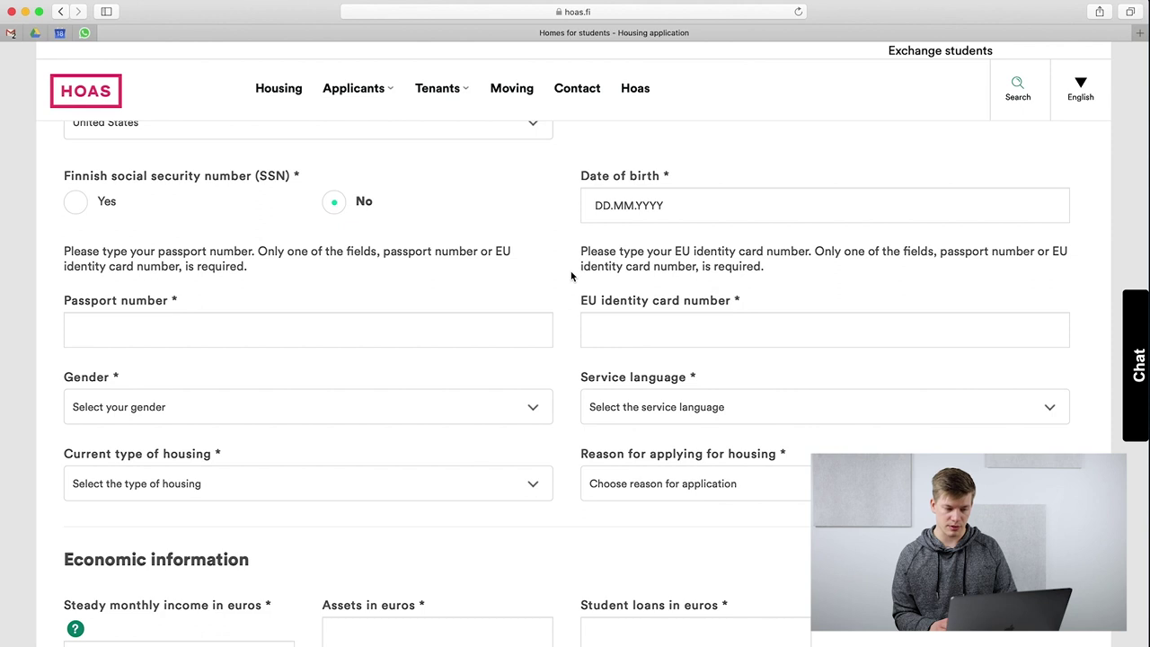
pyautogui.scroll(-3, 572, 275)
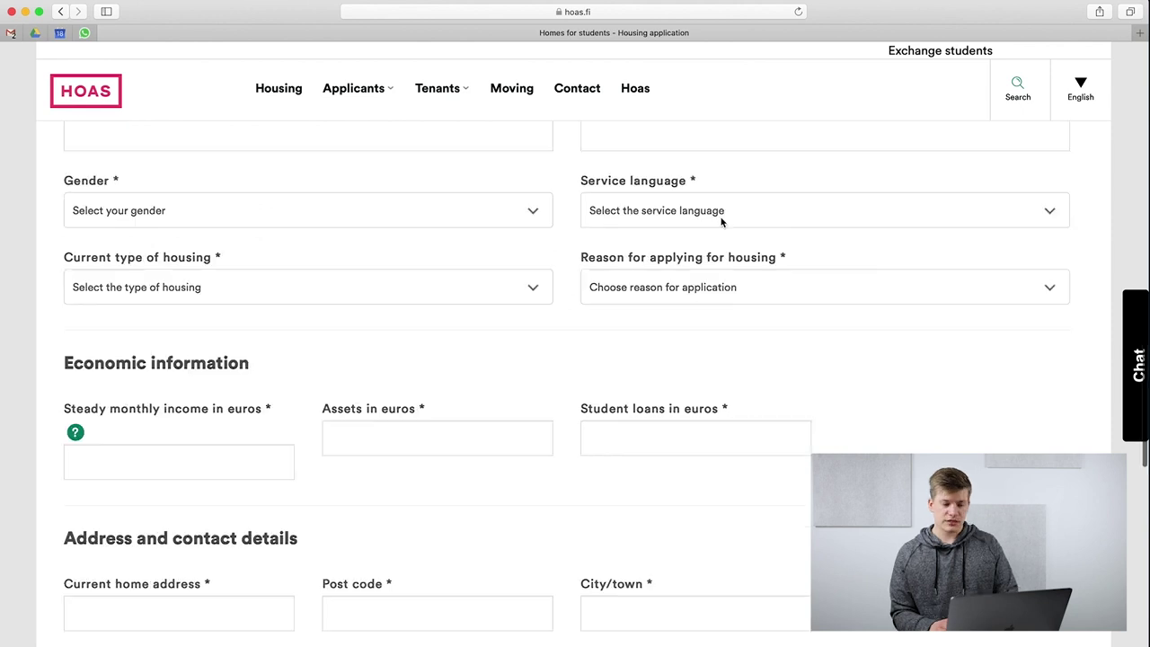
pyautogui.click(639, 213)
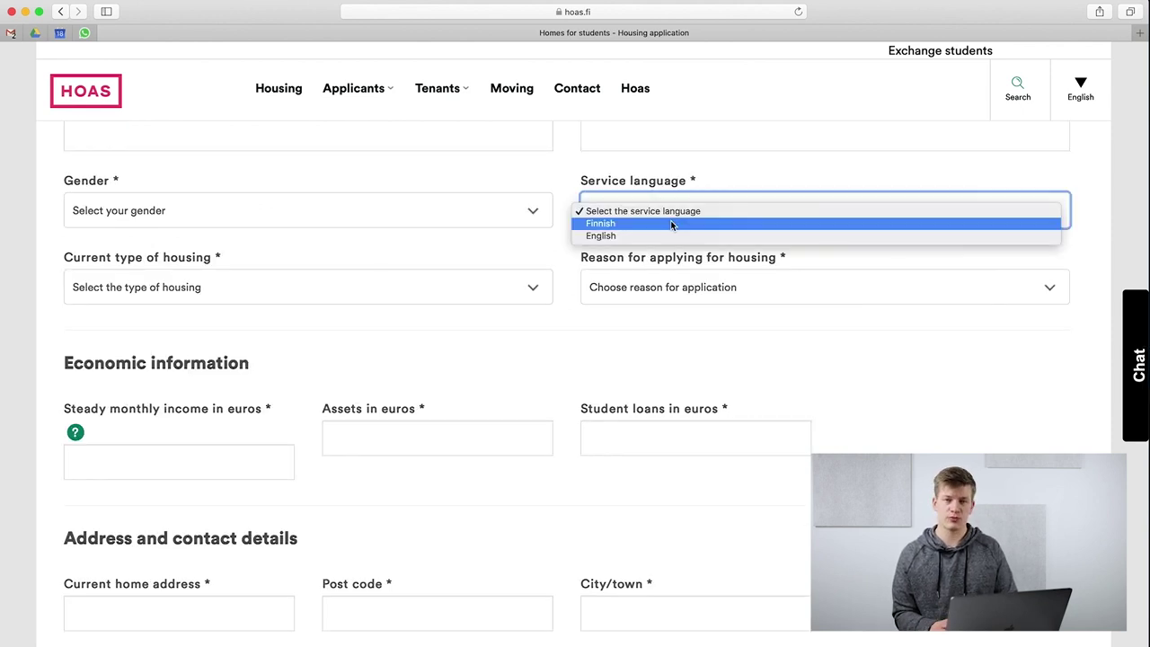
pyautogui.click(607, 235)
# Set the current type of housing to Renting and the reason for applying for housing to Studying.
pyautogui.scroll(-1, 548, 252)
pyautogui.click(528, 259)
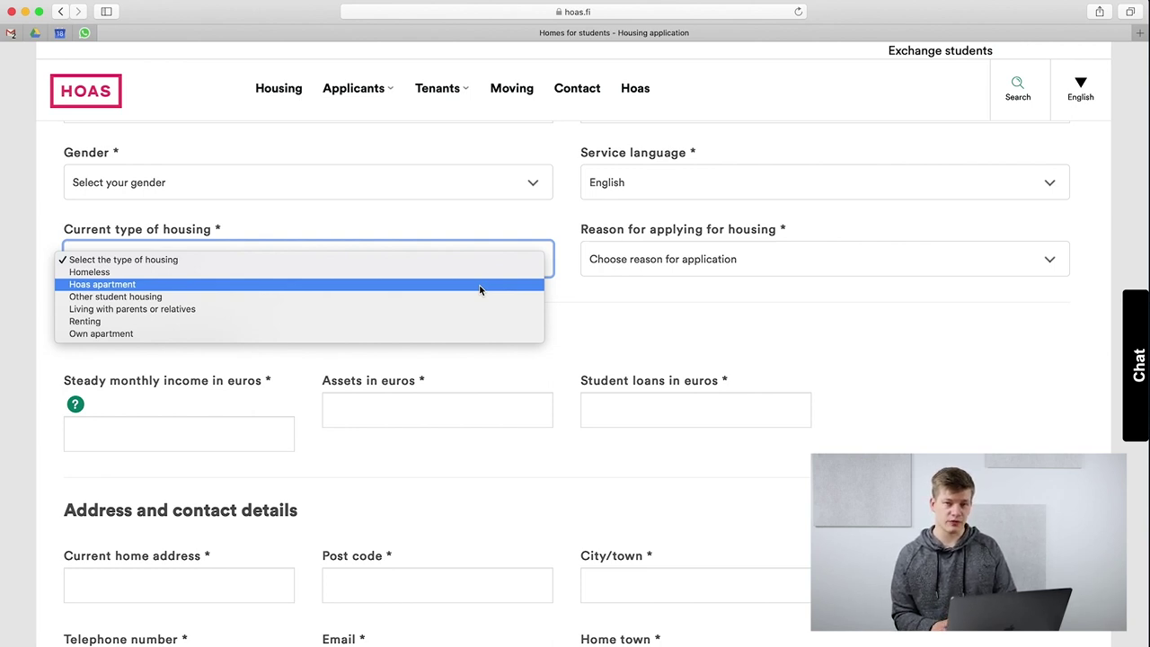
pyautogui.click(476, 321)
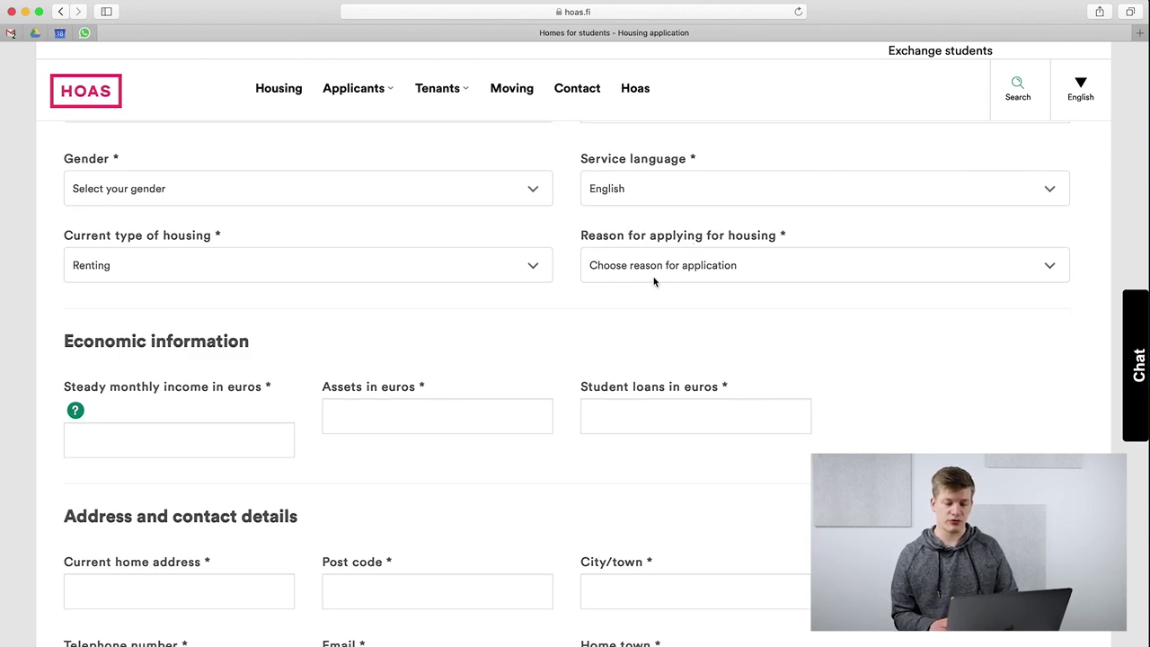
pyautogui.click(693, 265)
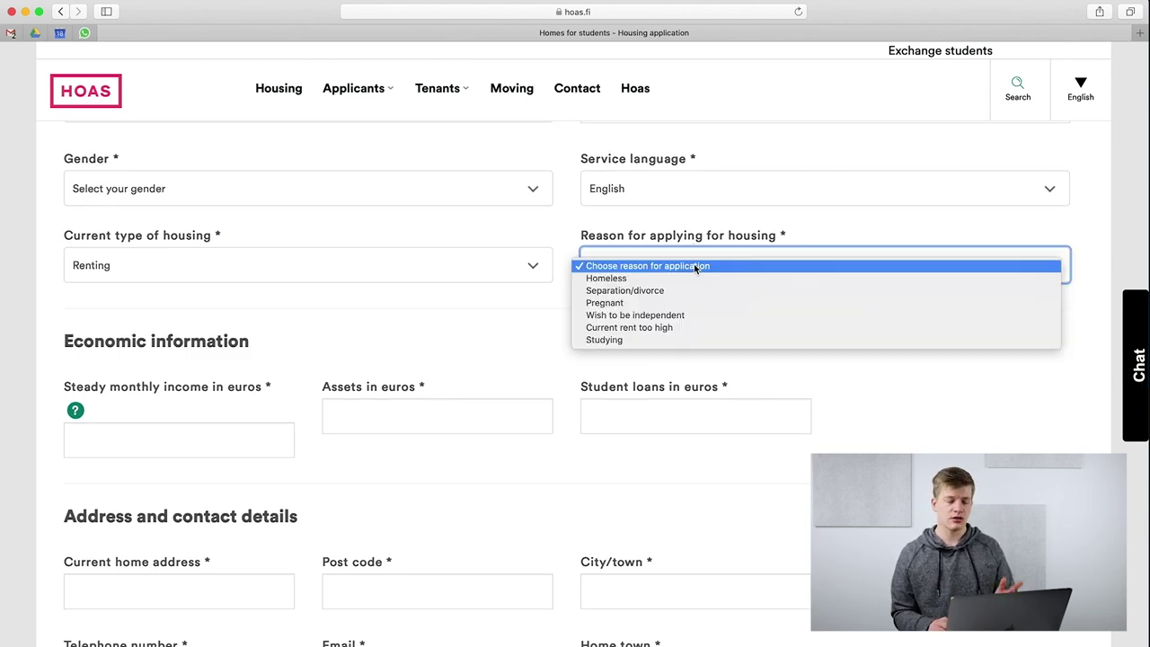
pyautogui.click(614, 342)
# Enter a steady monthly income of 1000 euros and assets of 10000 euros in the economic information.
pyautogui.scroll(-3, 534, 327)
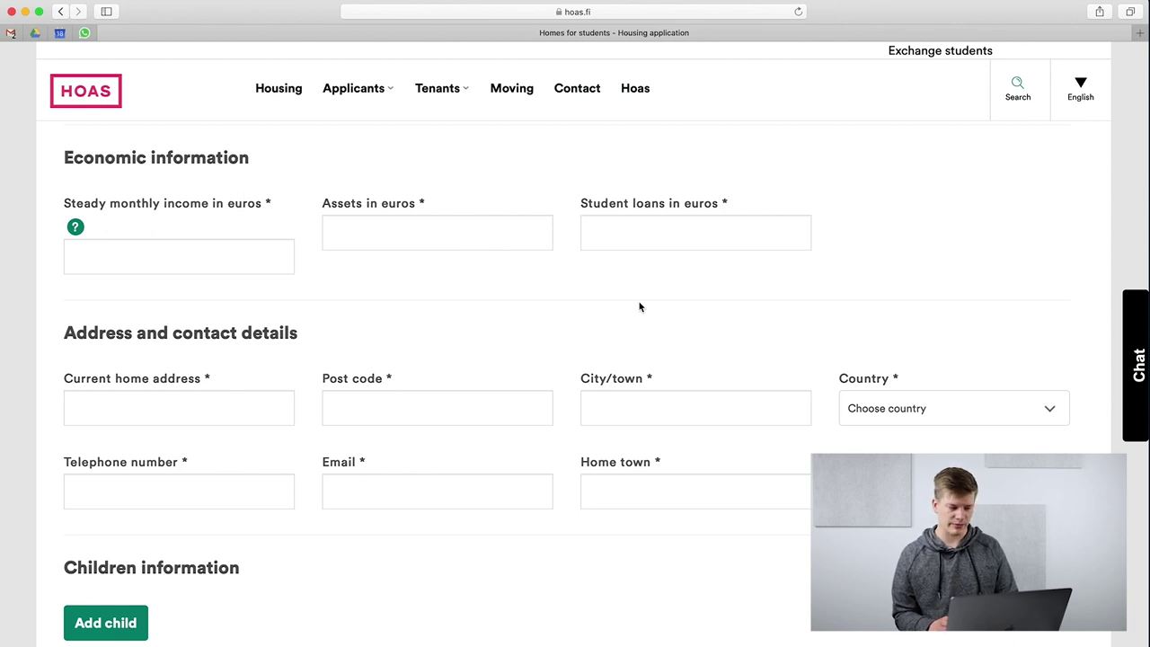
pyautogui.scroll(-1, 640, 308)
pyautogui.scroll(1, 640, 307)
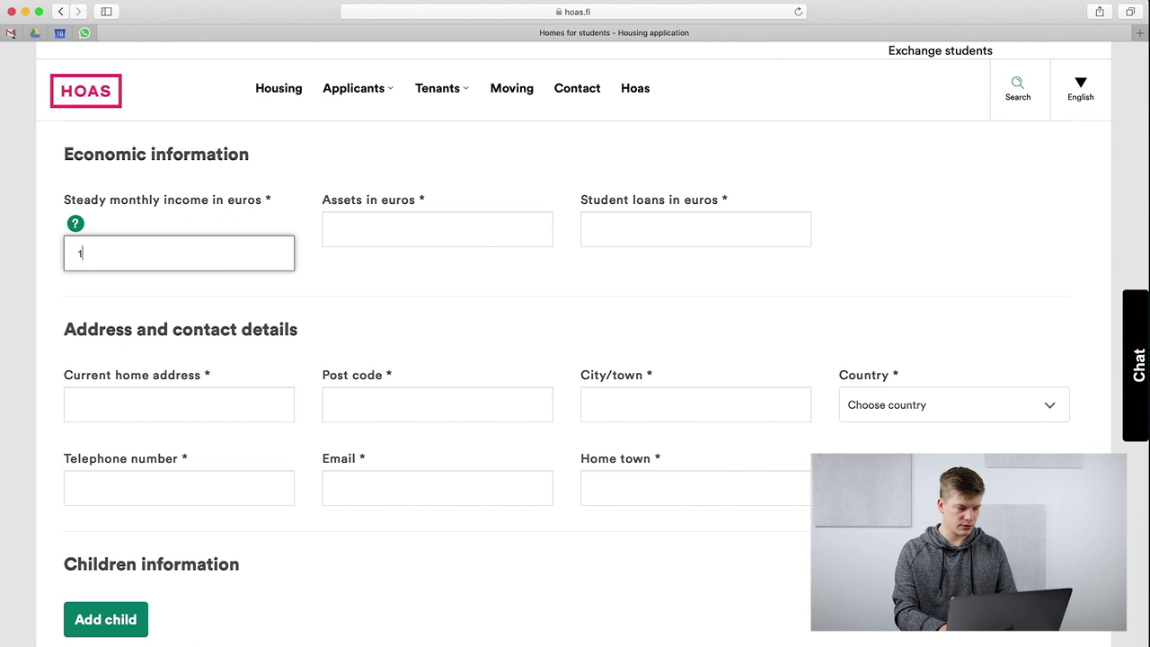
pyautogui.write('000')
pyautogui.press('Tab')
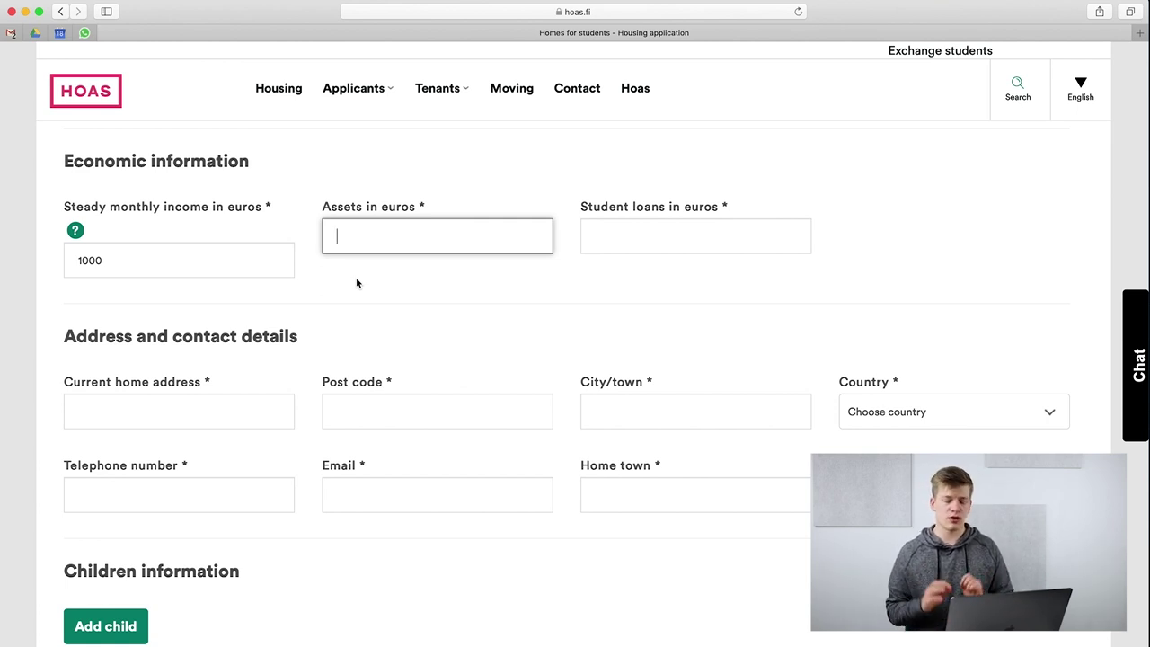
pyautogui.write('10')
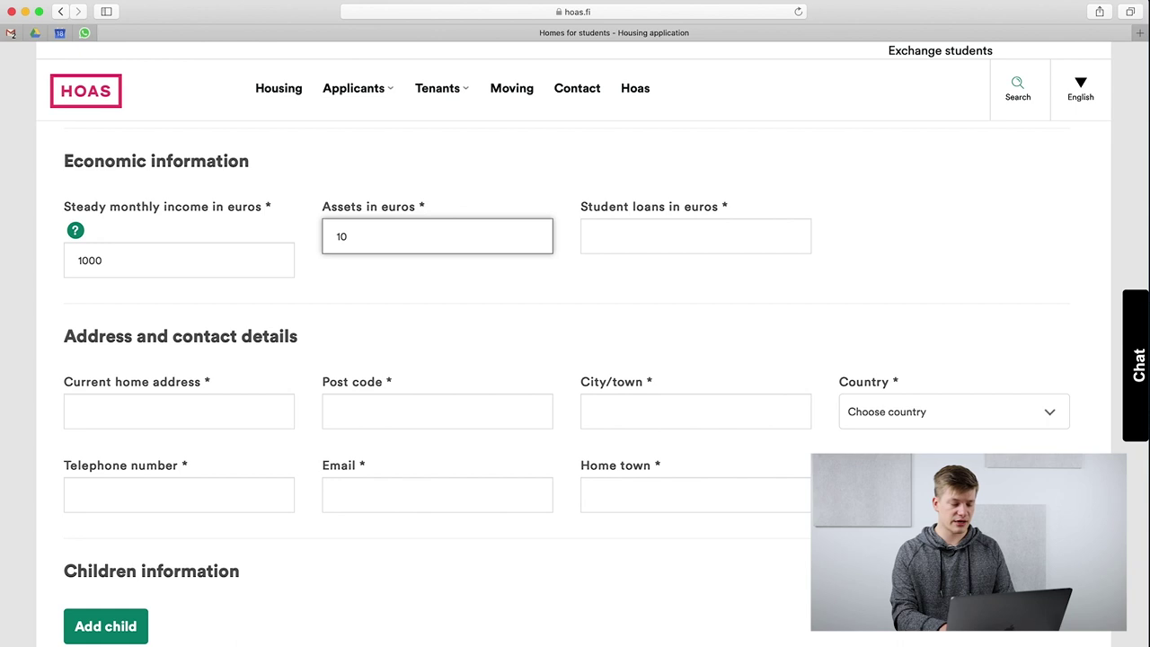
pyautogui.write('000')
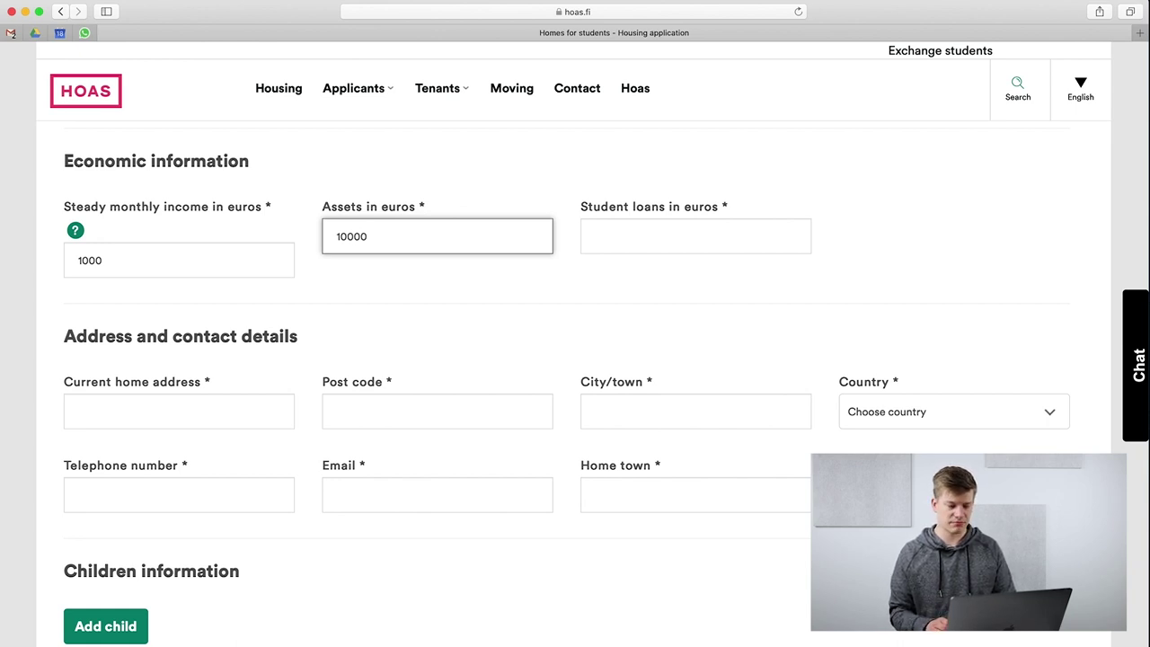
pyautogui.click(696, 236)
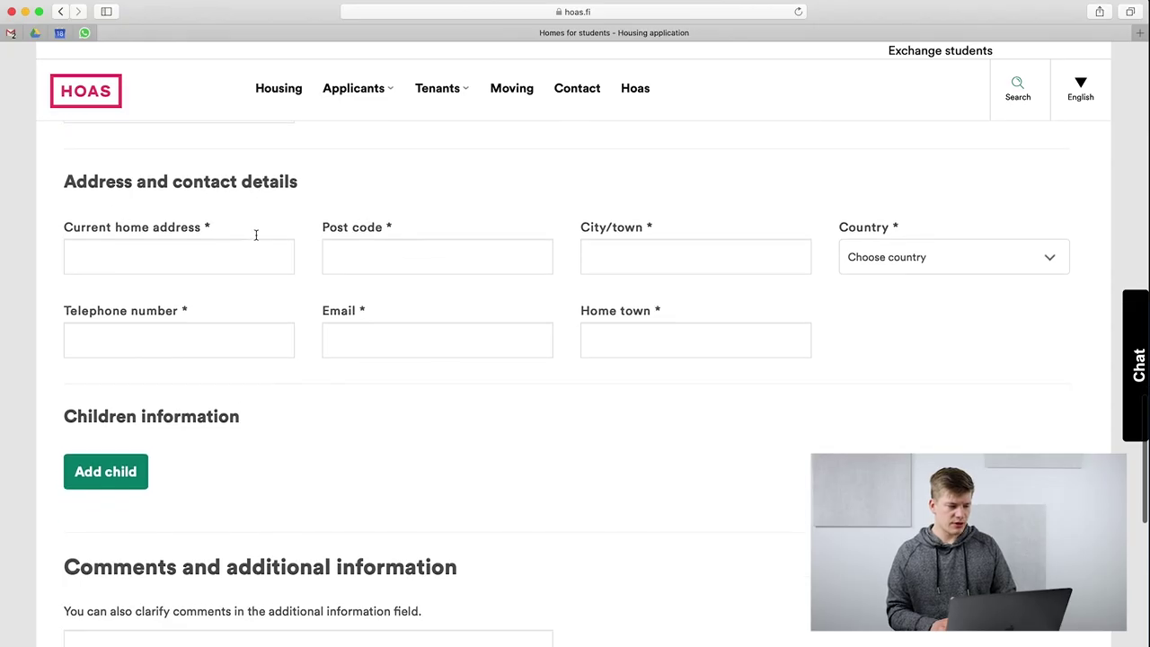
# Accept the Privacy Policy and the correctness confirmation at the end of the application, and mark the "I'm not a robot" check.
pyautogui.scroll(-1, 255, 233)
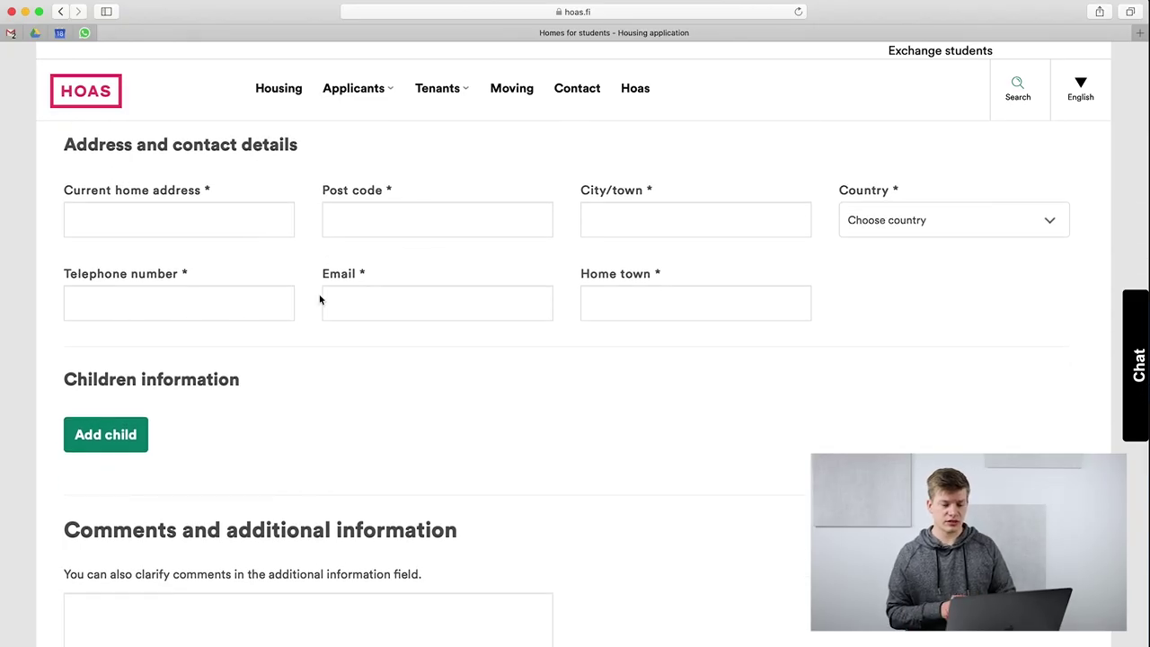
pyautogui.scroll(-3, 319, 299)
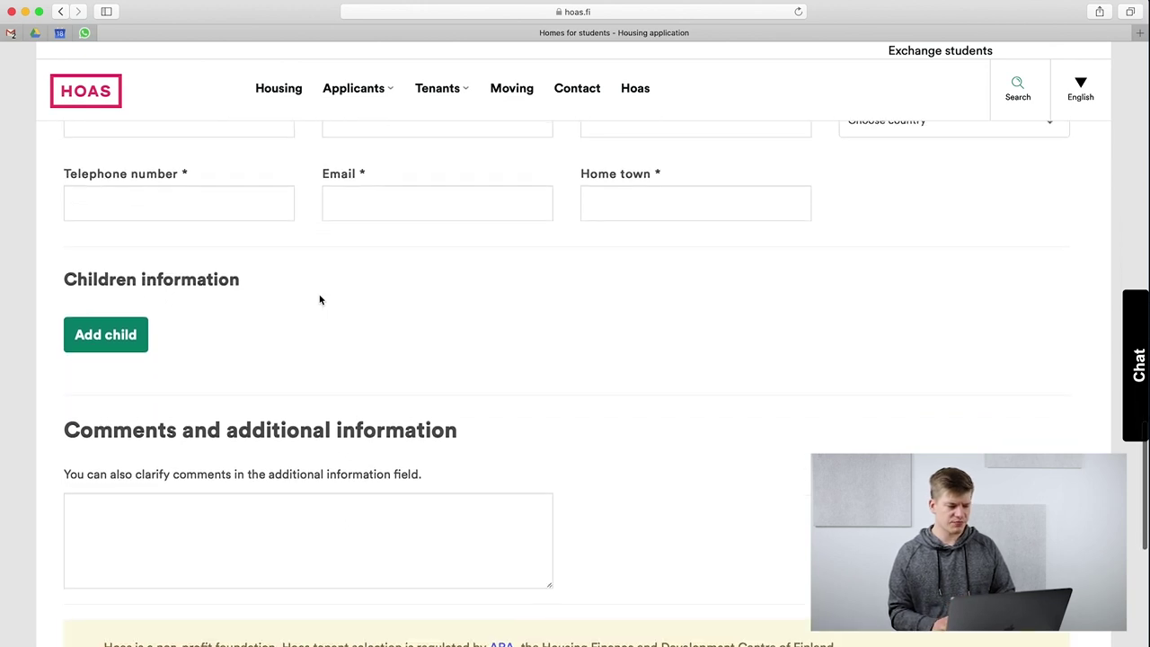
pyautogui.scroll(-1, 353, 364)
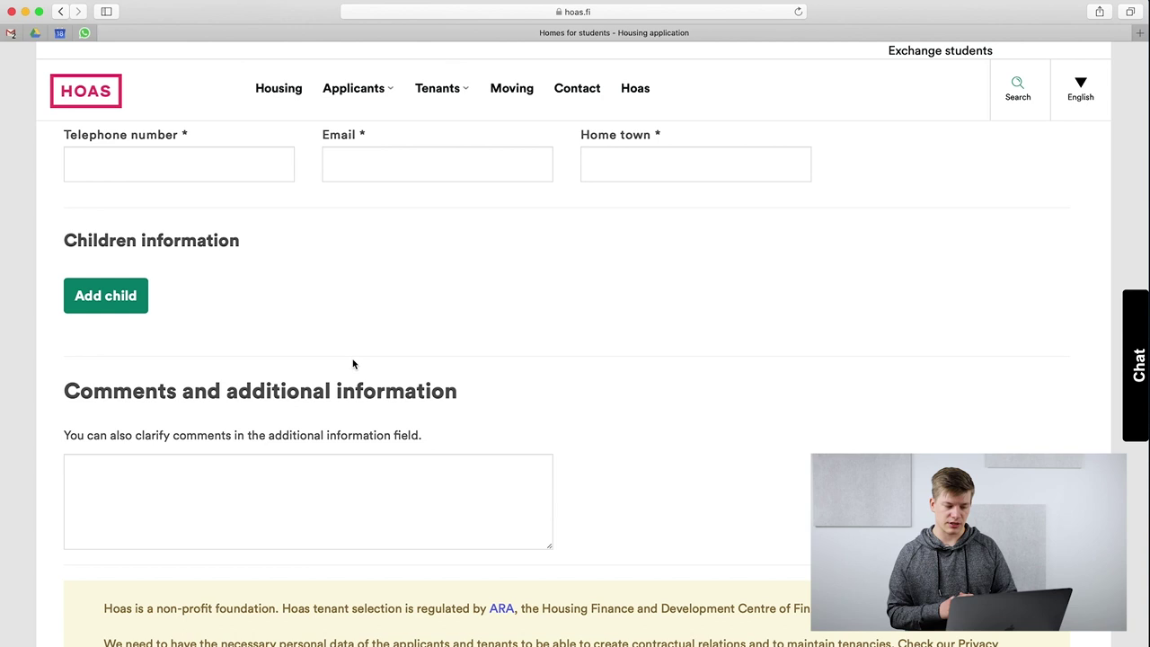
pyautogui.scroll(-4, 354, 364)
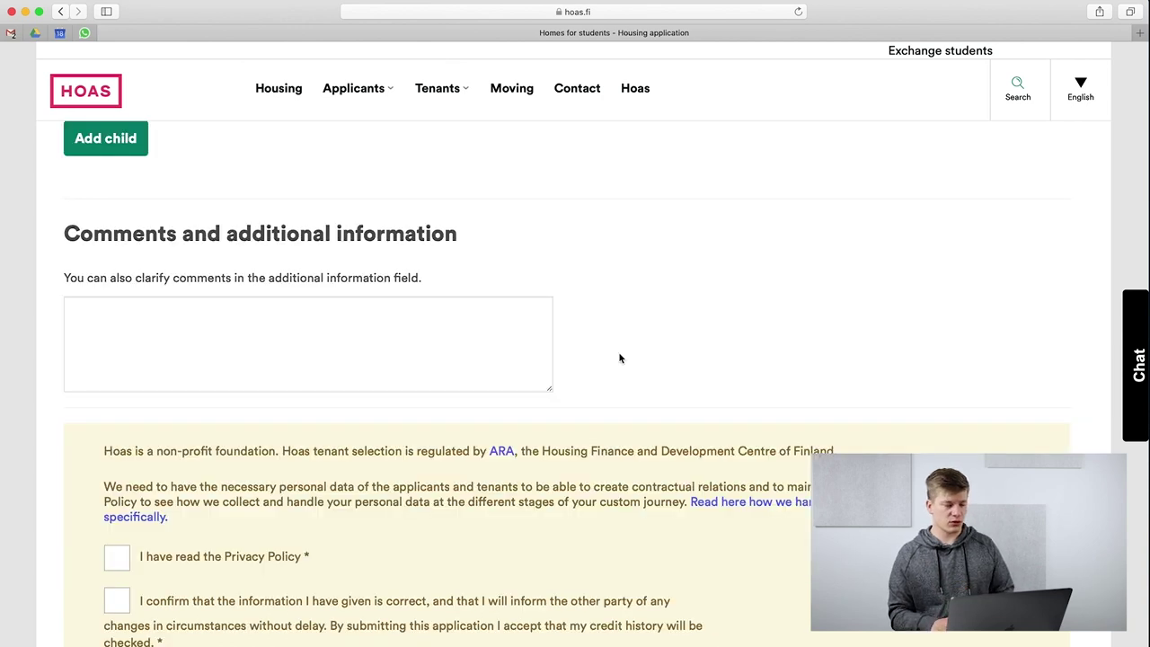
pyautogui.scroll(-2, 619, 356)
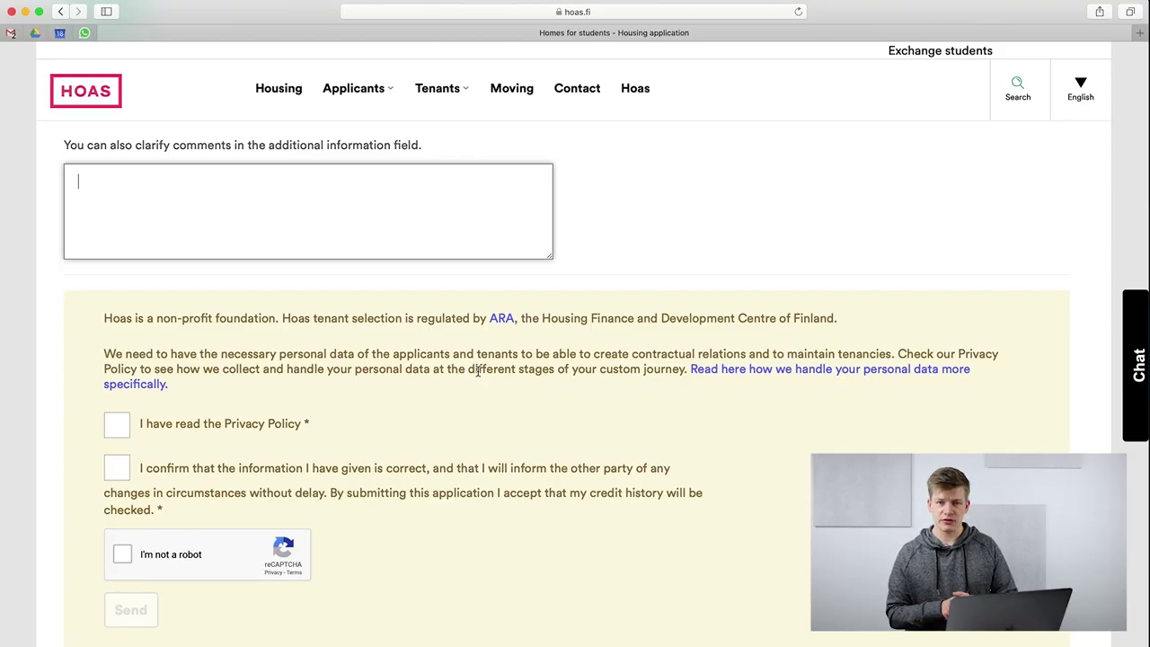
pyautogui.click(115, 426)
pyautogui.click(116, 468)
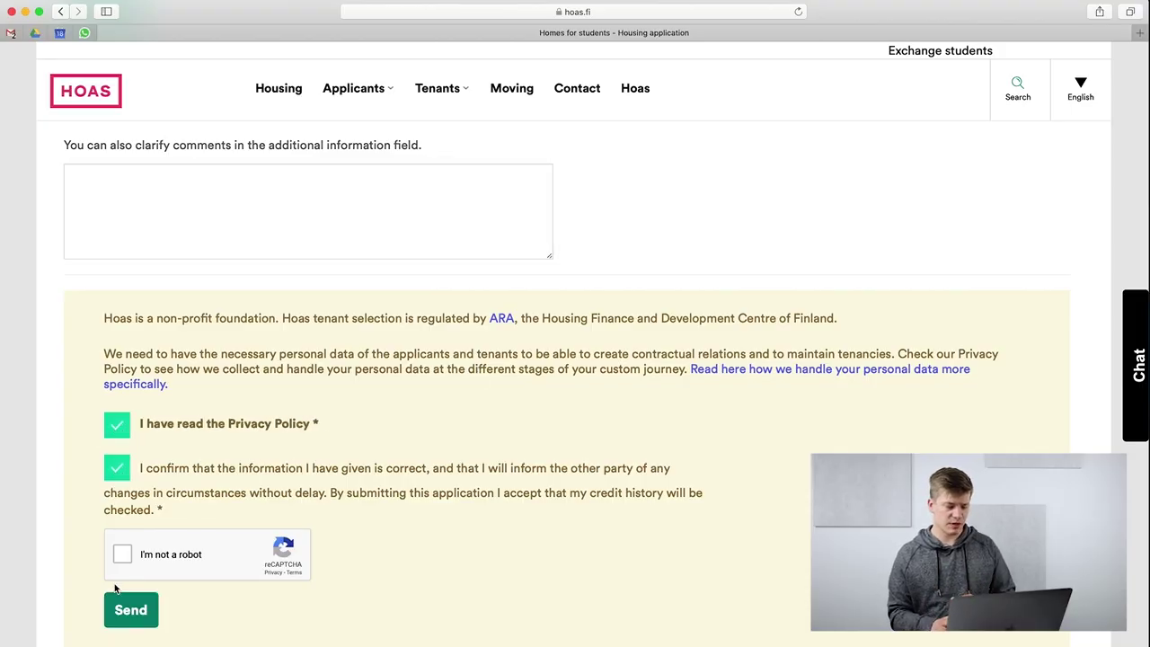
pyautogui.click(118, 557)
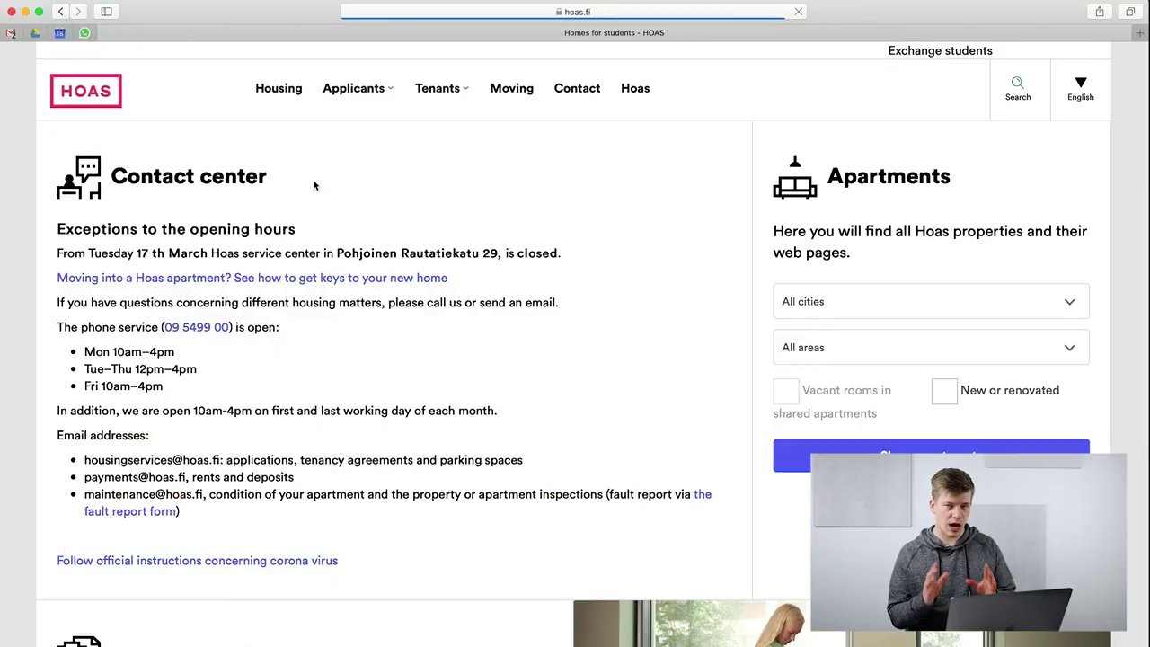
# Find the housing application section on the HOAS home page.
pyautogui.scroll(-6, 314, 185)
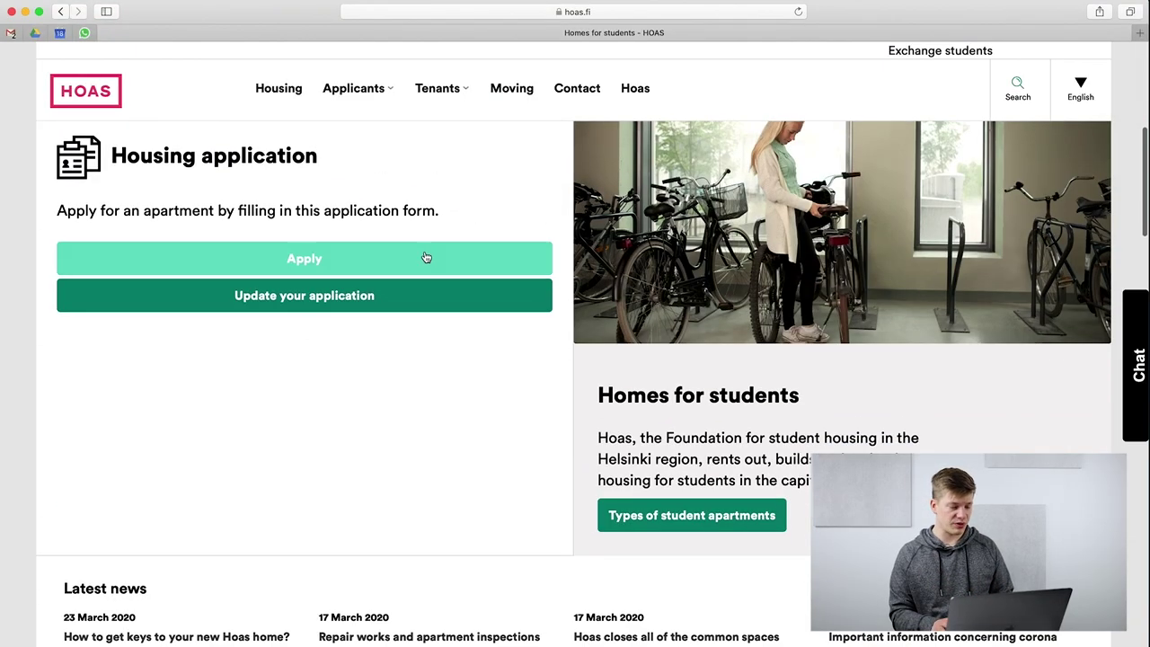